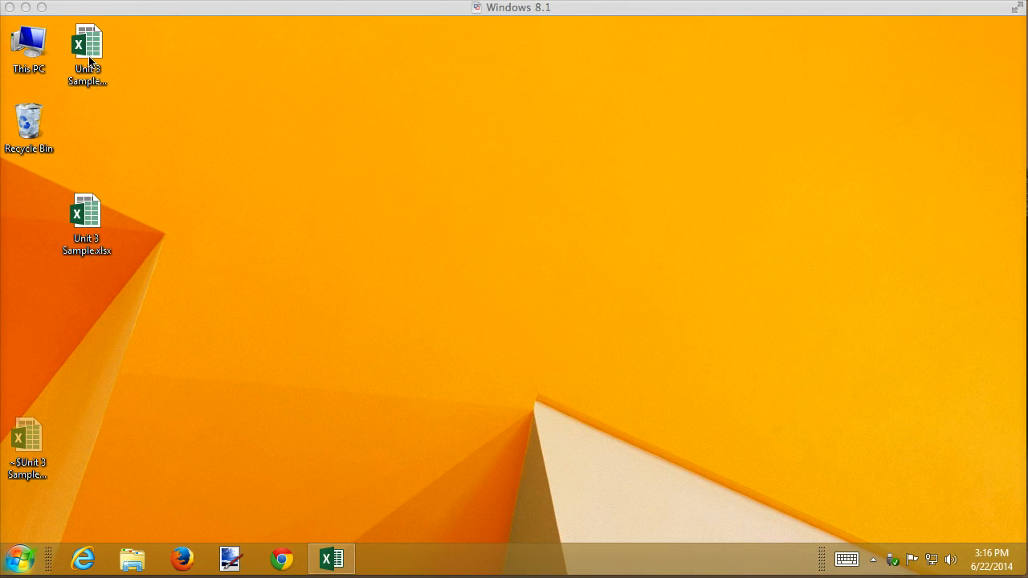
Step: Switch to the Unit 3 Sample Done workbook in Excel and duplicate the Faculty Data sheet at the end
click(338, 561)
click(335, 555)
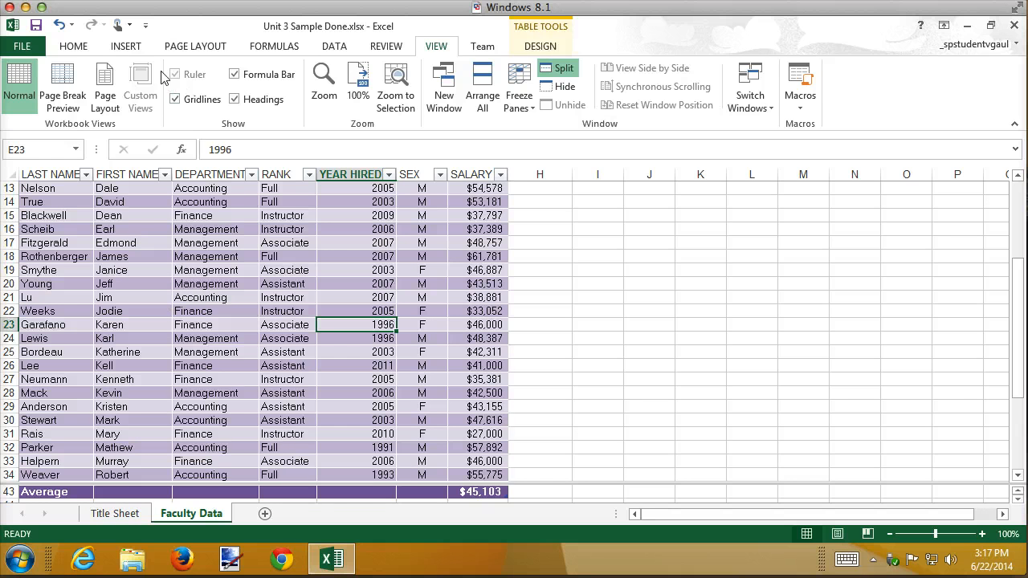
click(136, 50)
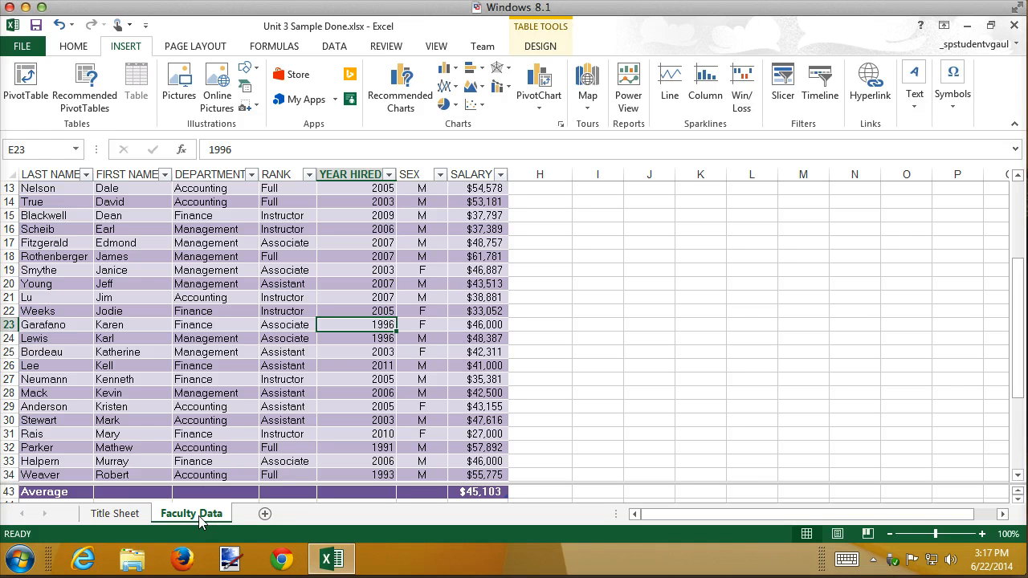
drag(200, 521, 243, 518)
key(super)
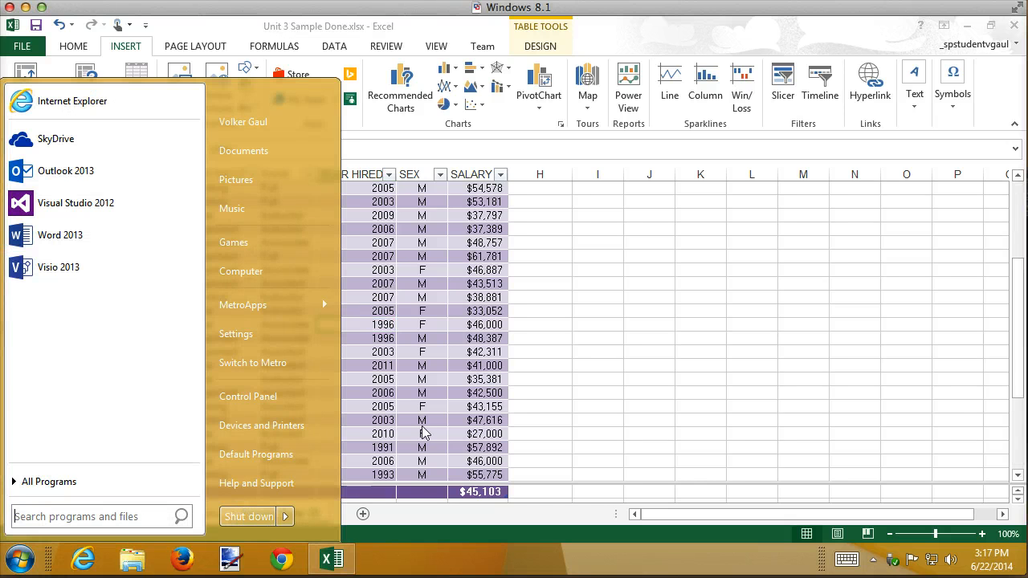
click(711, 379)
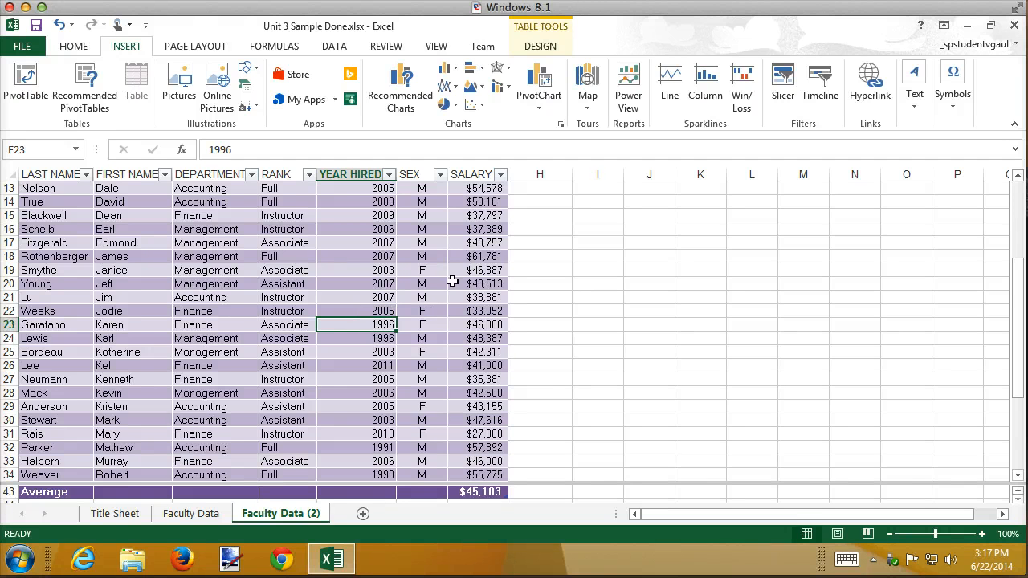
Step: Rename the copied Faculty Data sheet to Subtotals and remove its horizontal window split
double_click(290, 515)
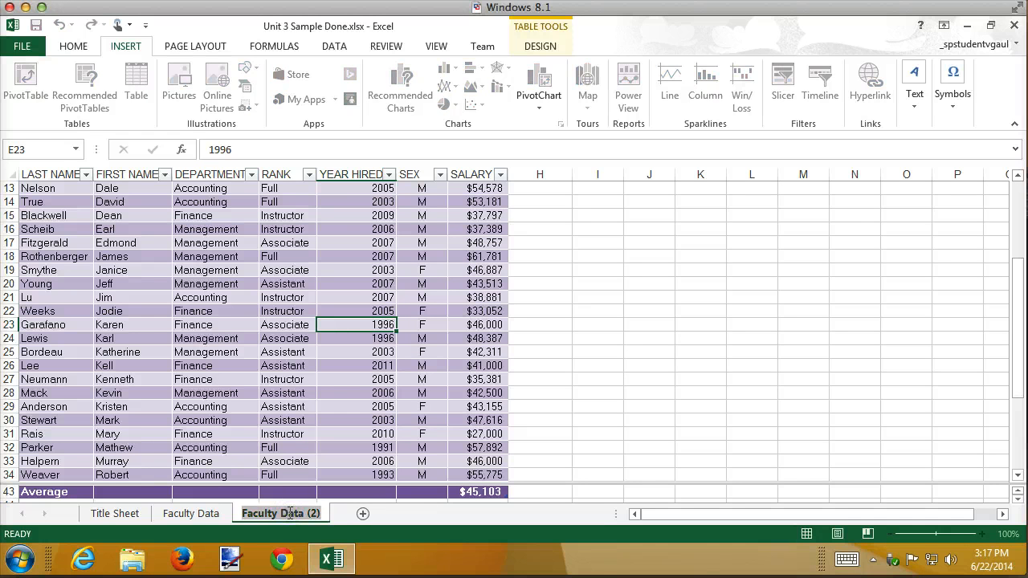
text(Subtotals)
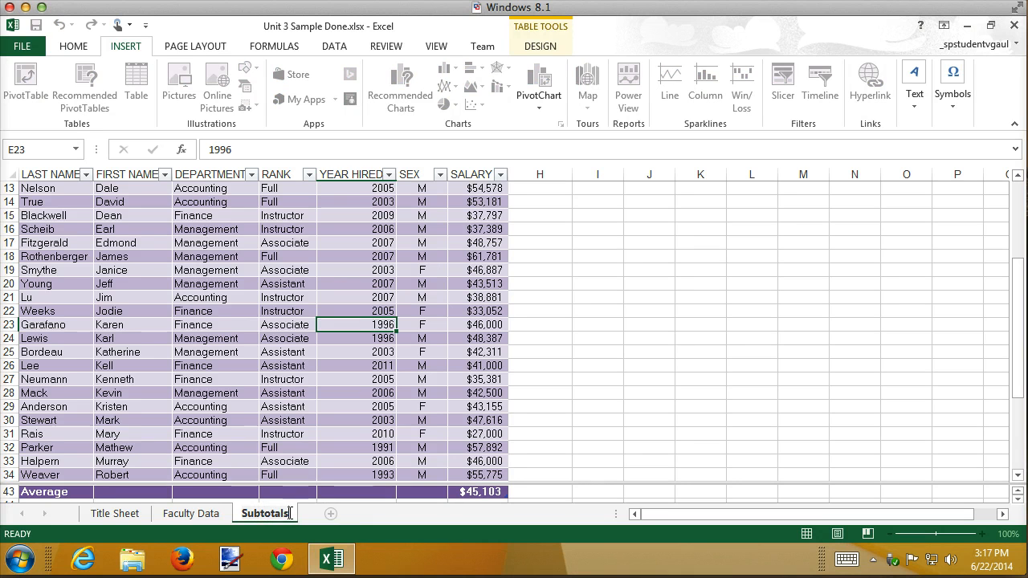
key(Return)
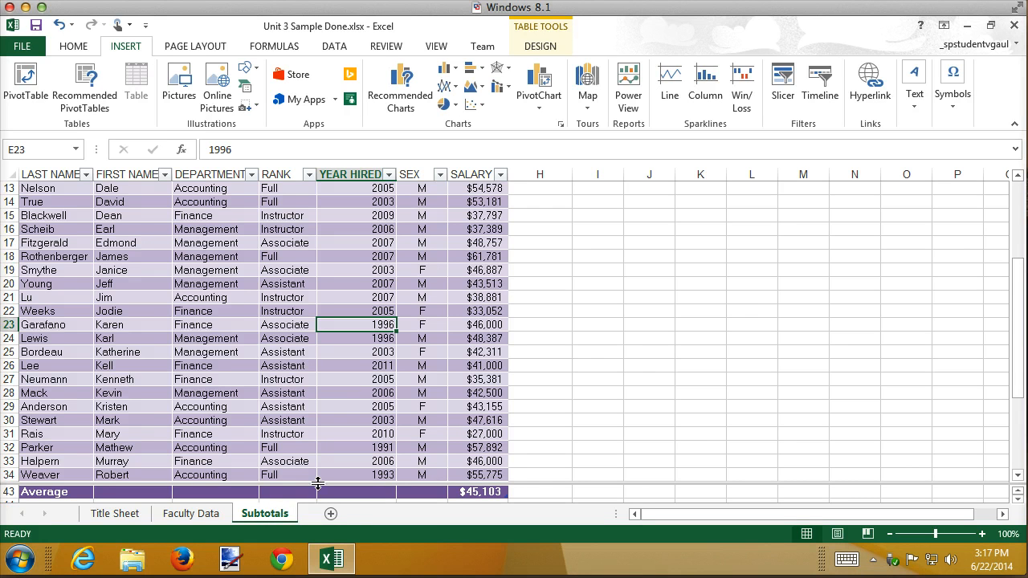
double_click(544, 485)
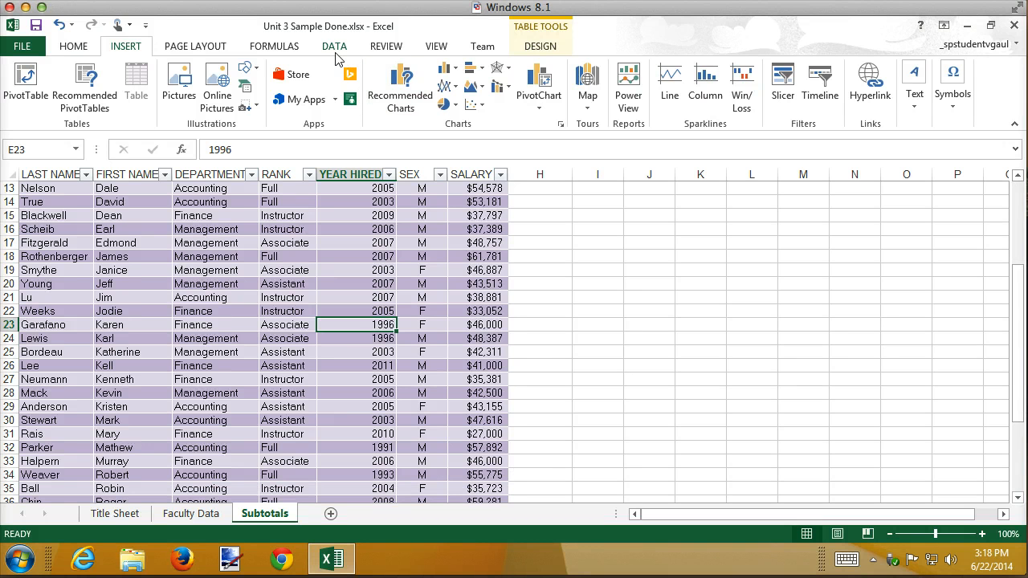
Step: Turn off the total row of the table on the Subtotals sheet and check the table's end
click(540, 48)
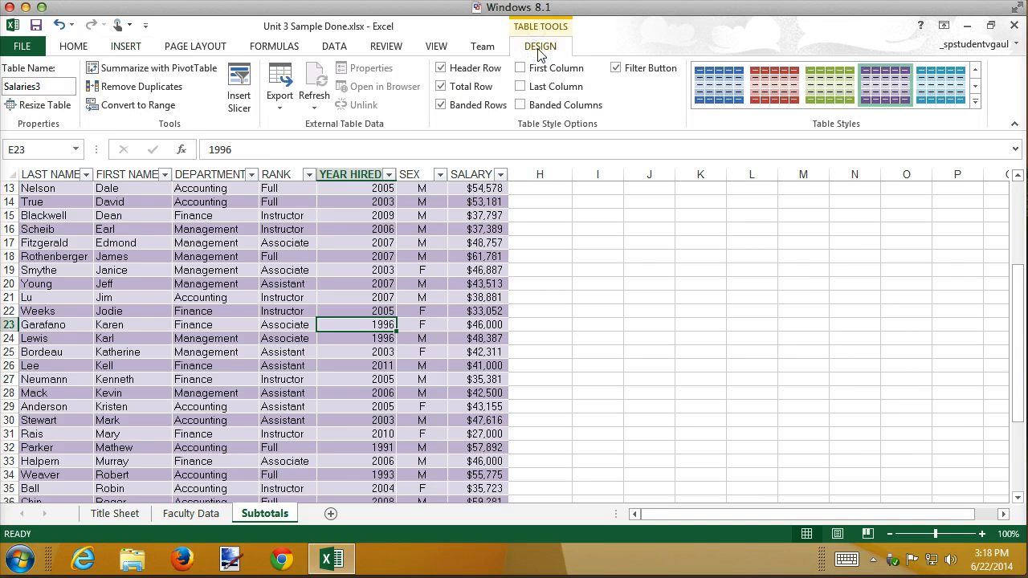
click(437, 48)
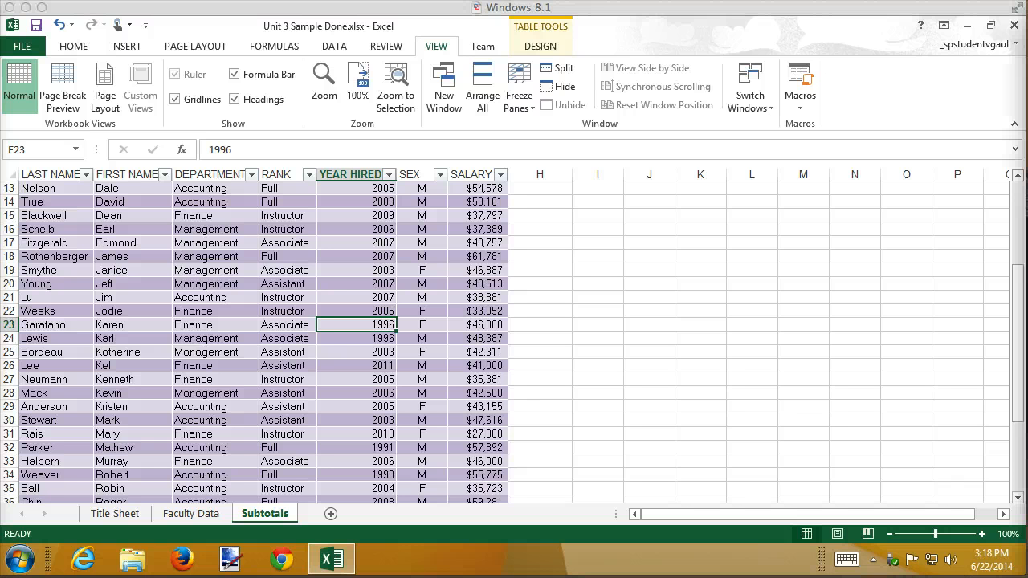
click(538, 46)
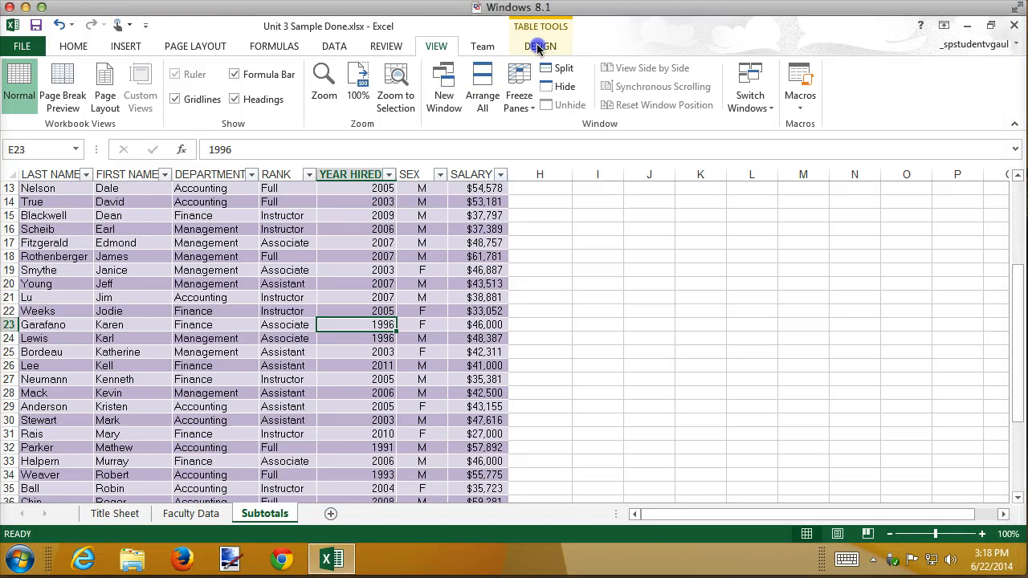
click(538, 46)
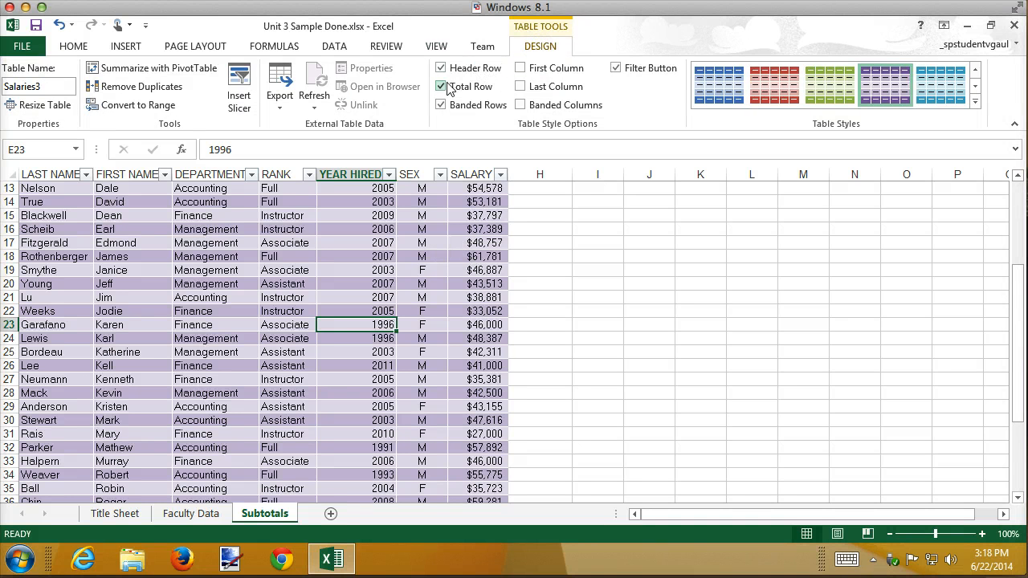
click(442, 88)
click(509, 391)
scroll(402, 410, up, 3)
scroll(402, 410, down, 4)
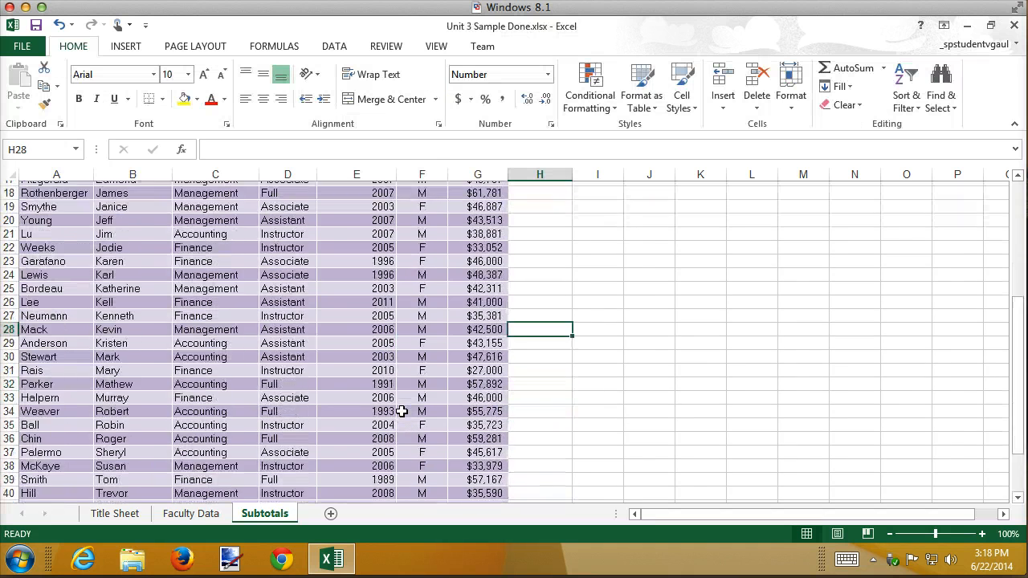
scroll(402, 411, down, 3)
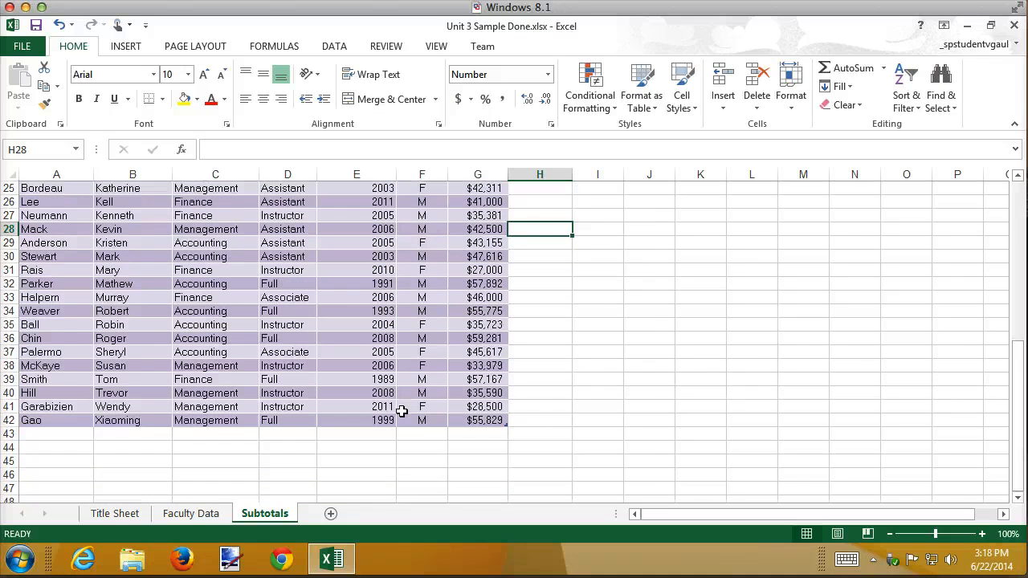
scroll(402, 411, up, 8)
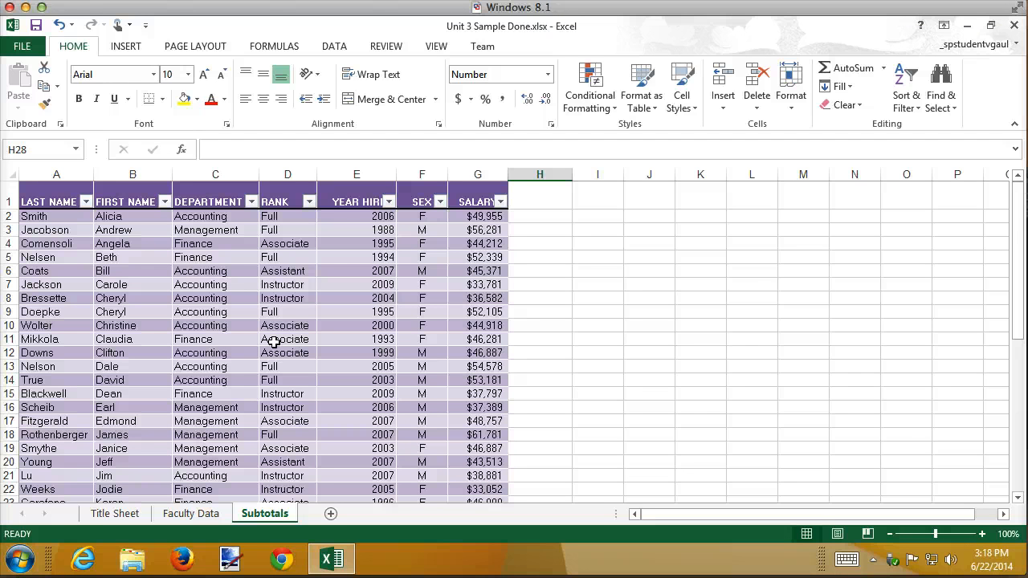
Step: Convert the faculty table on the Subtotals sheet to a normal range, keeping its banded style
click(210, 339)
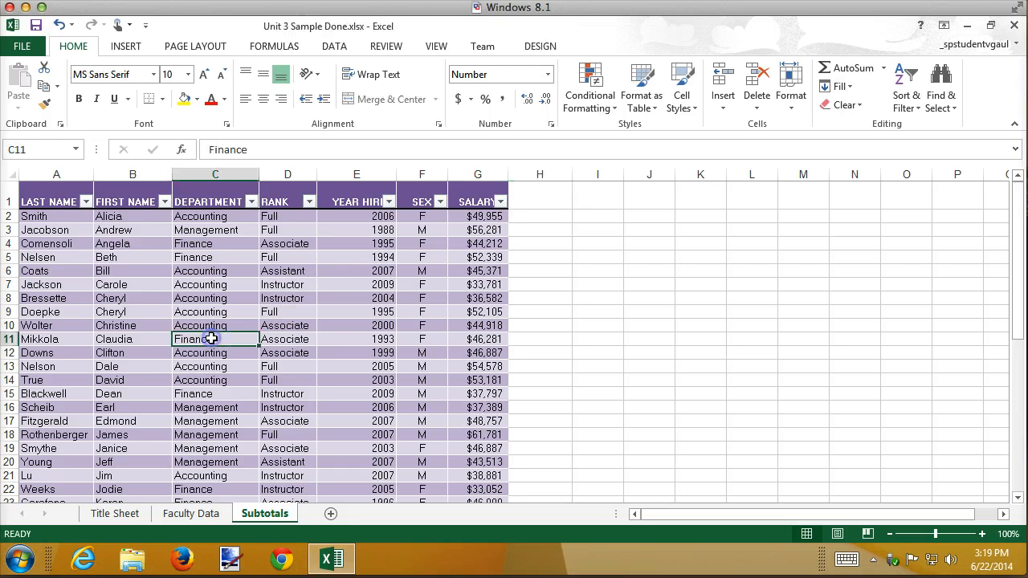
click(541, 47)
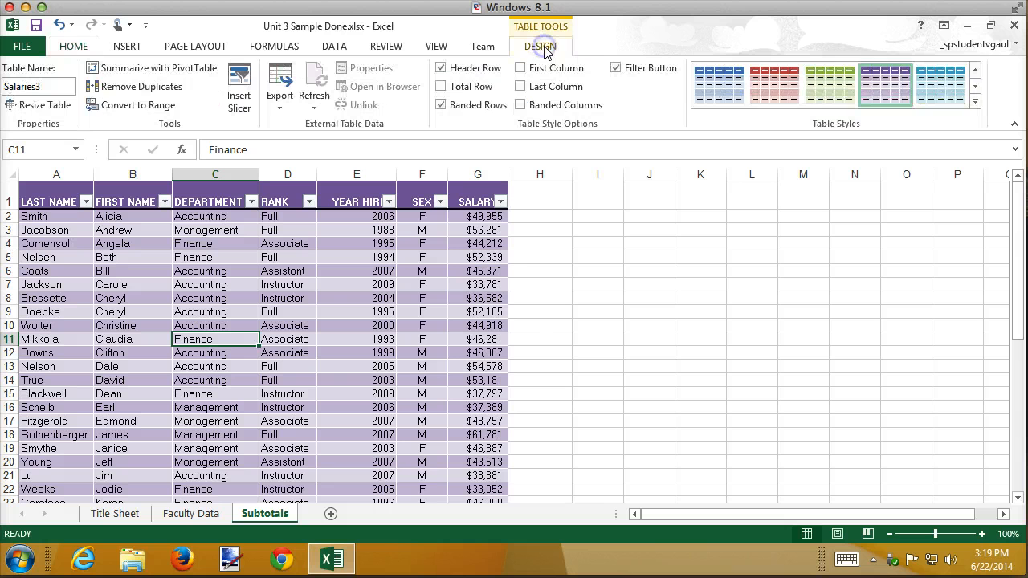
click(125, 107)
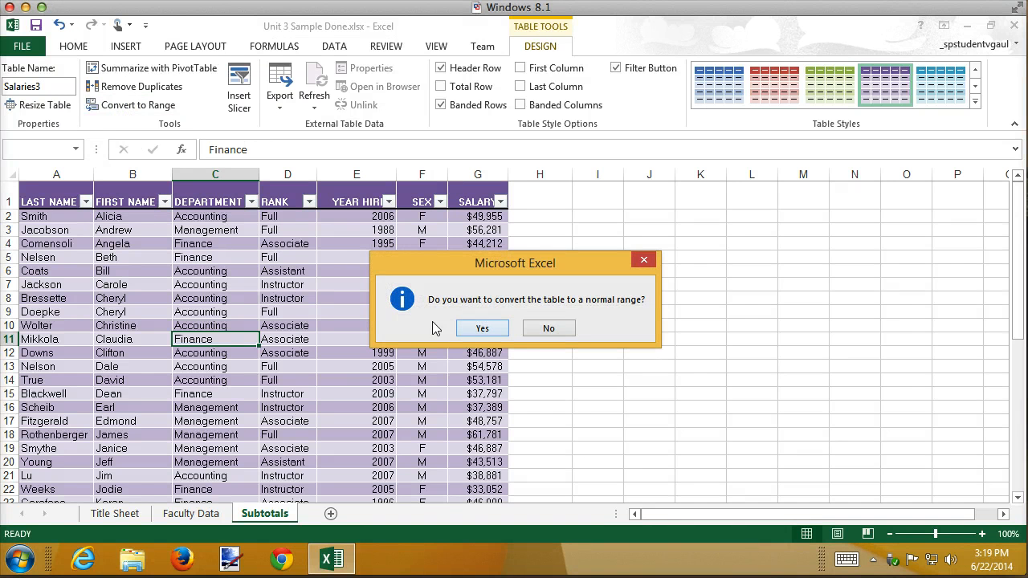
click(485, 331)
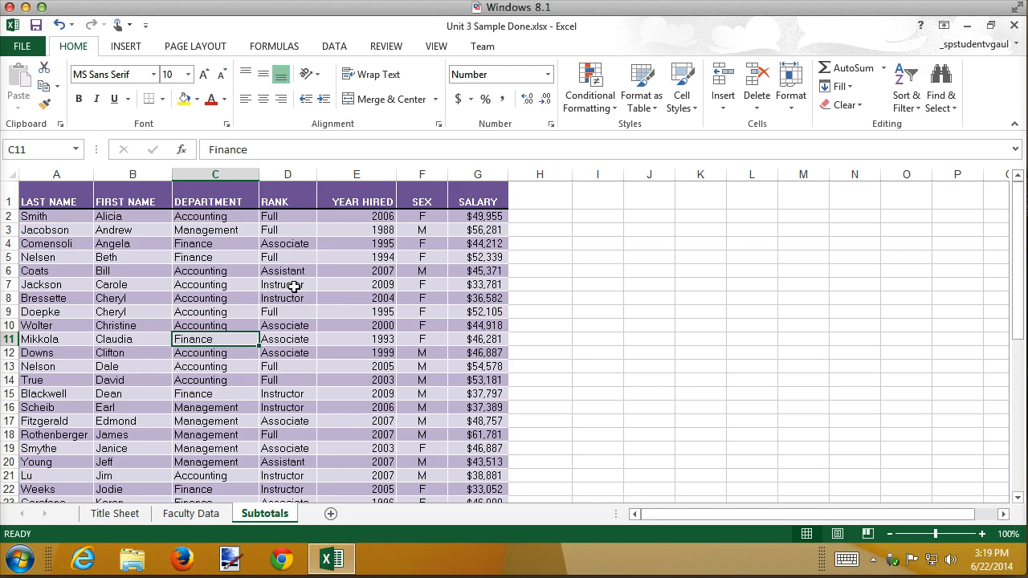
Step: Try sorting the range by the SEX column from A to Z, and undo both the sort and the table conversion
click(419, 286)
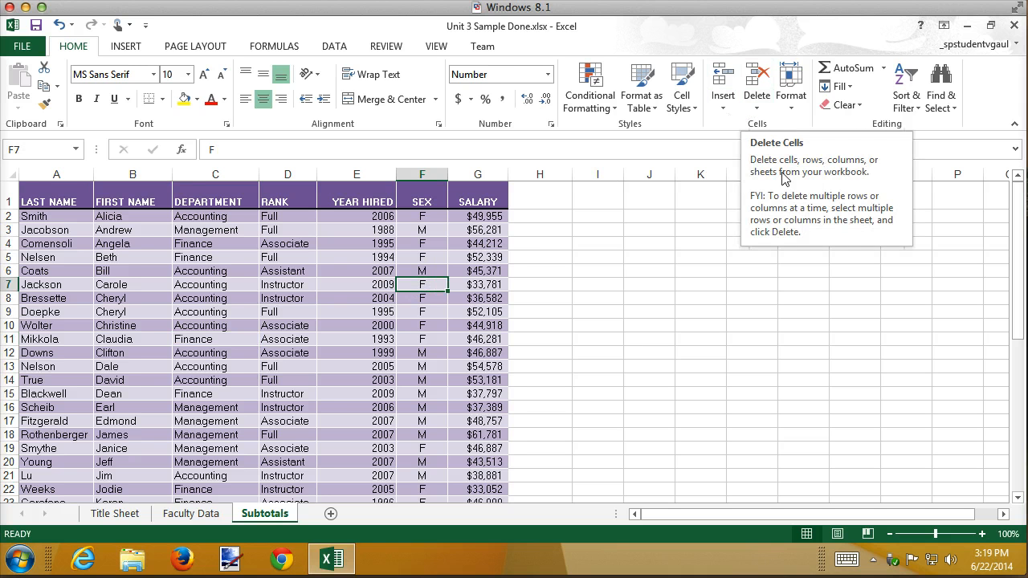
click(908, 101)
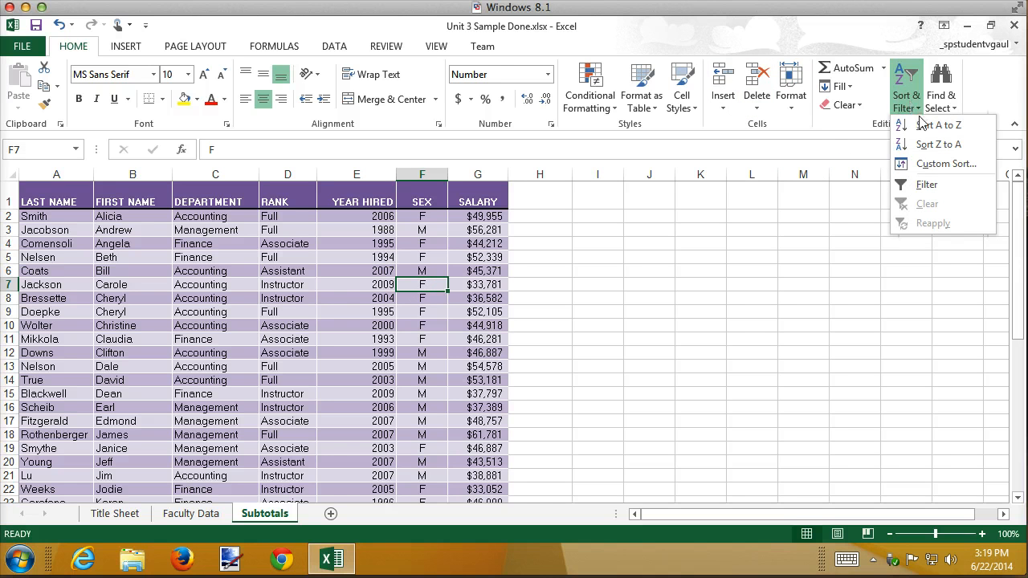
click(924, 126)
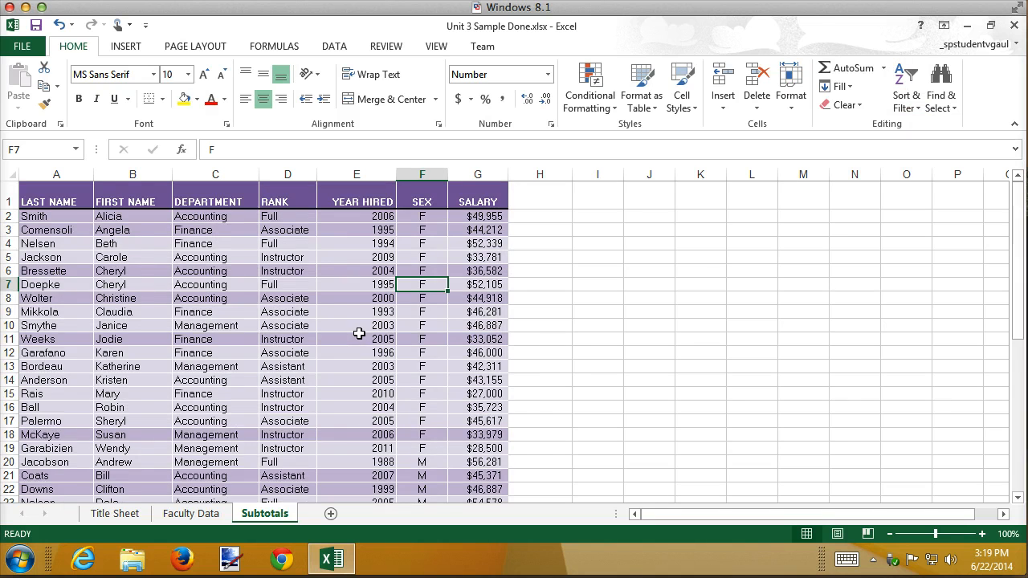
scroll(359, 334, down, 7)
scroll(360, 335, up, 7)
key(ctrl+z)
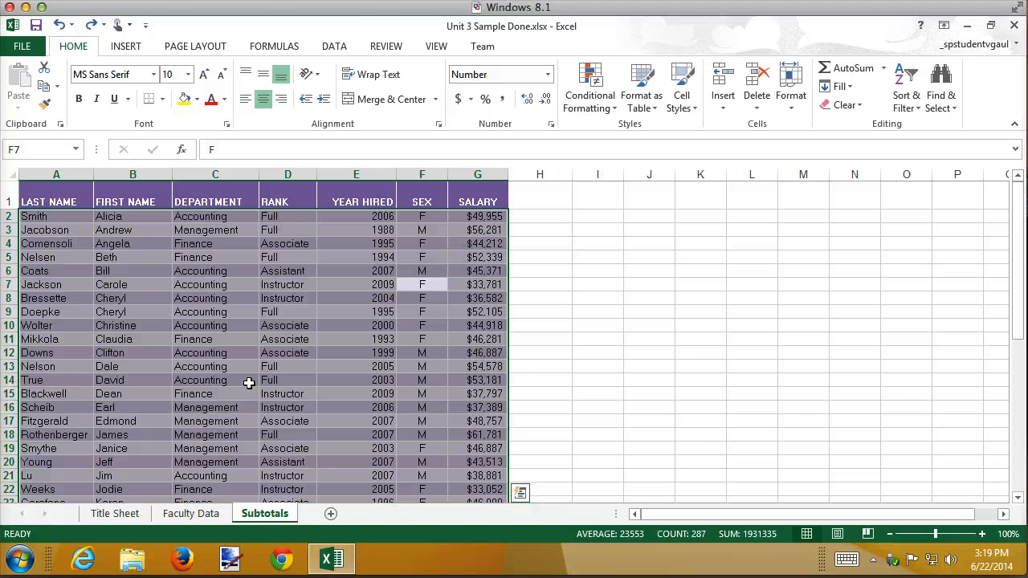
key(ctrl+z)
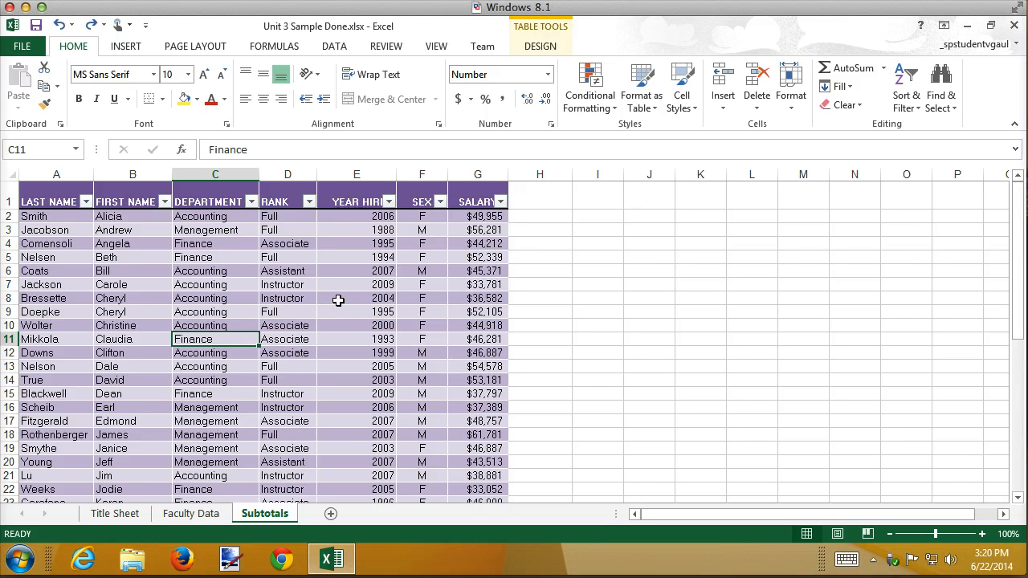
Step: Turn off banded rows for the table and apply the plain, uncoloured first Light table style
click(548, 52)
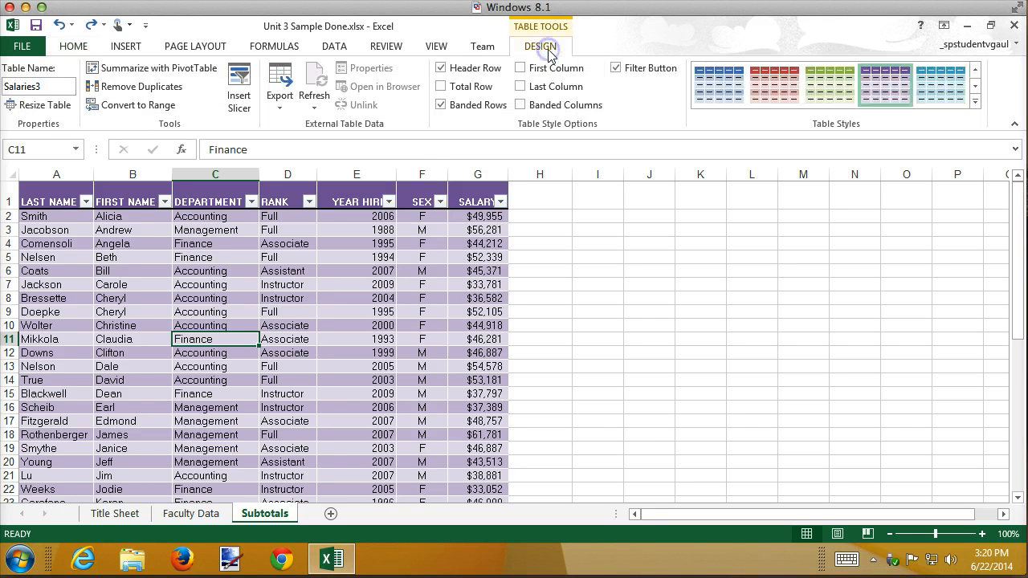
click(470, 107)
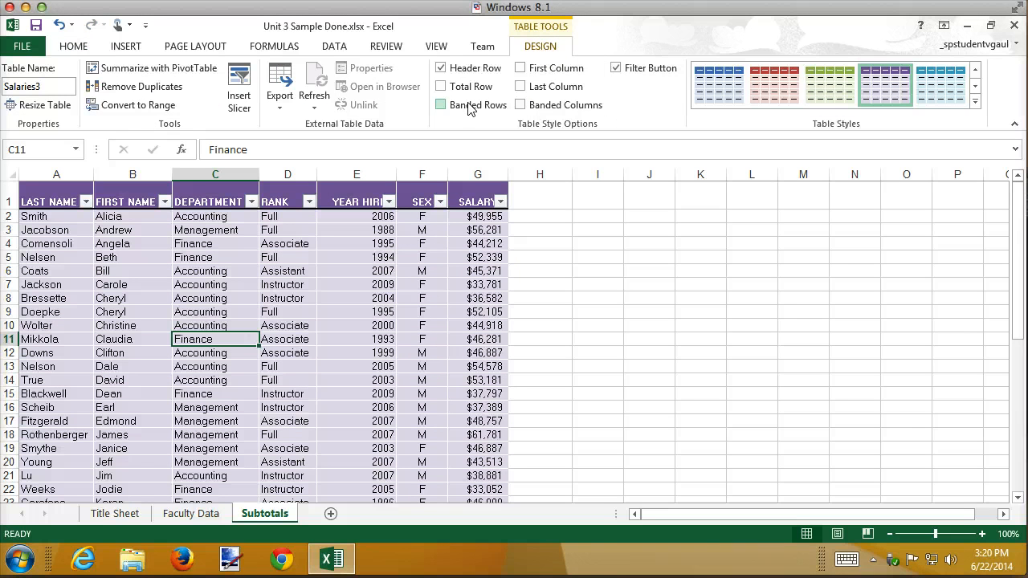
click(975, 102)
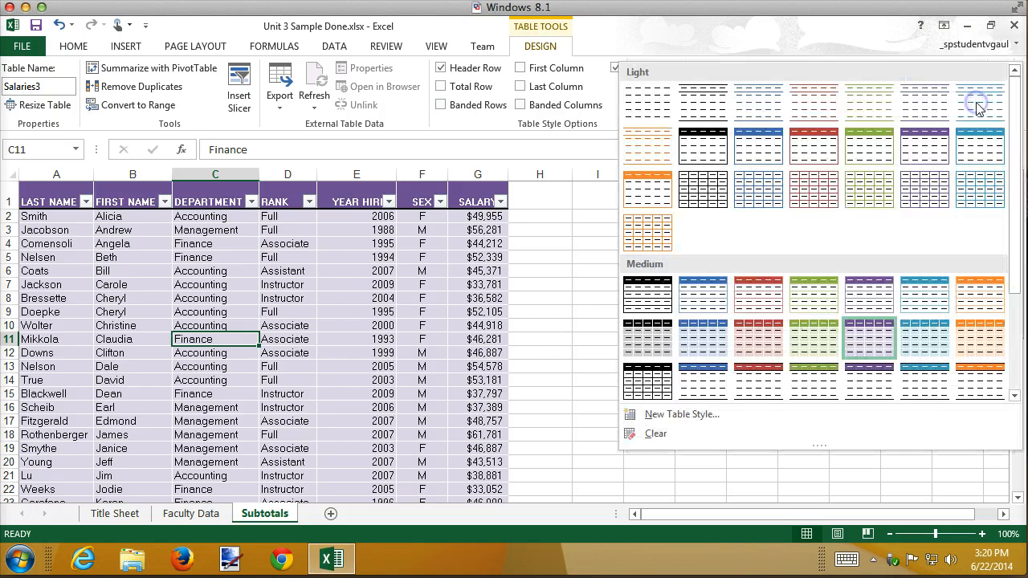
click(657, 109)
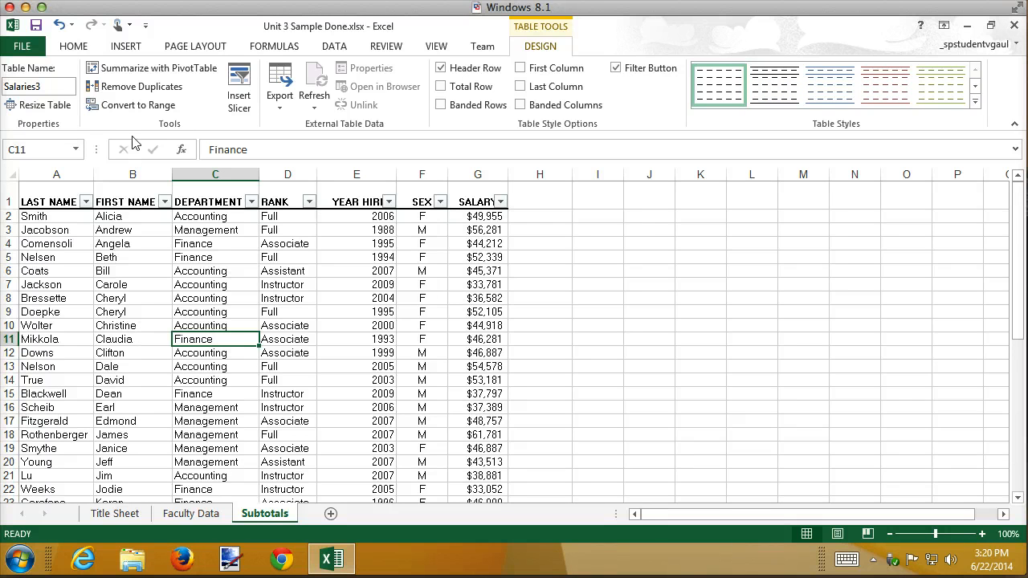
Step: Convert the plain-styled table to a normal range
click(138, 105)
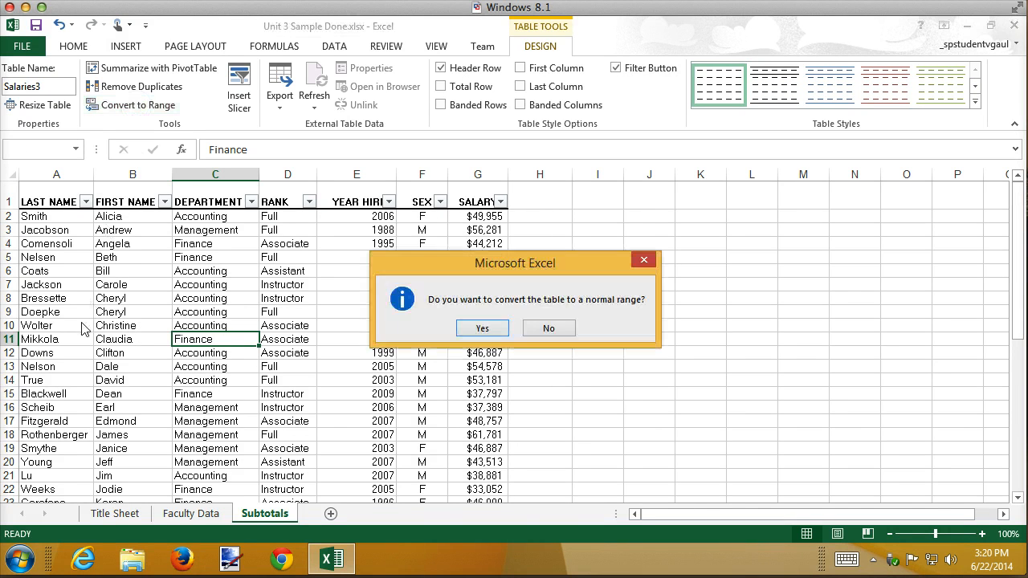
click(500, 331)
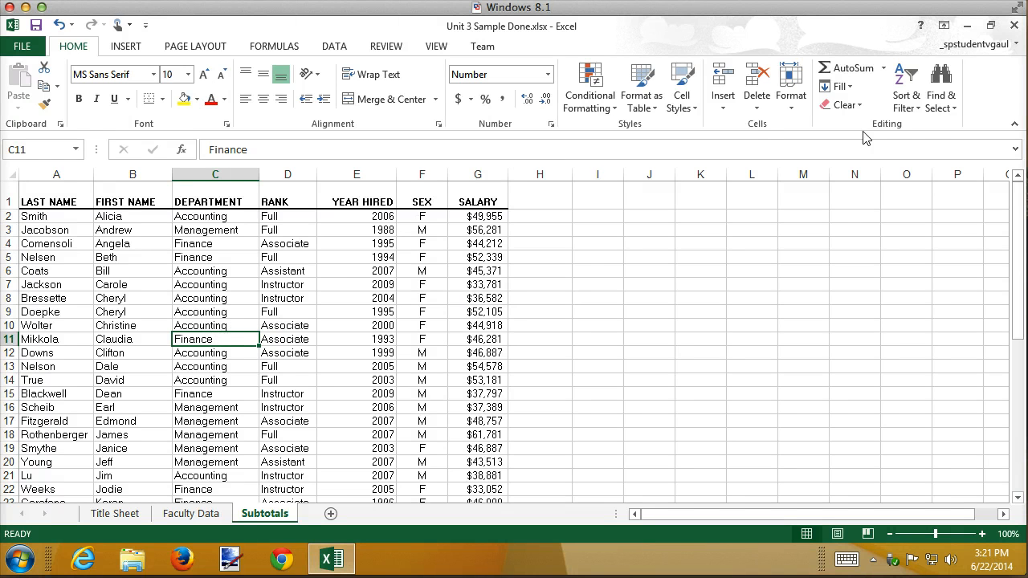
Step: Set up a custom sort by DEPARTMENT from A to Z, with RANK as the second sort level
click(905, 111)
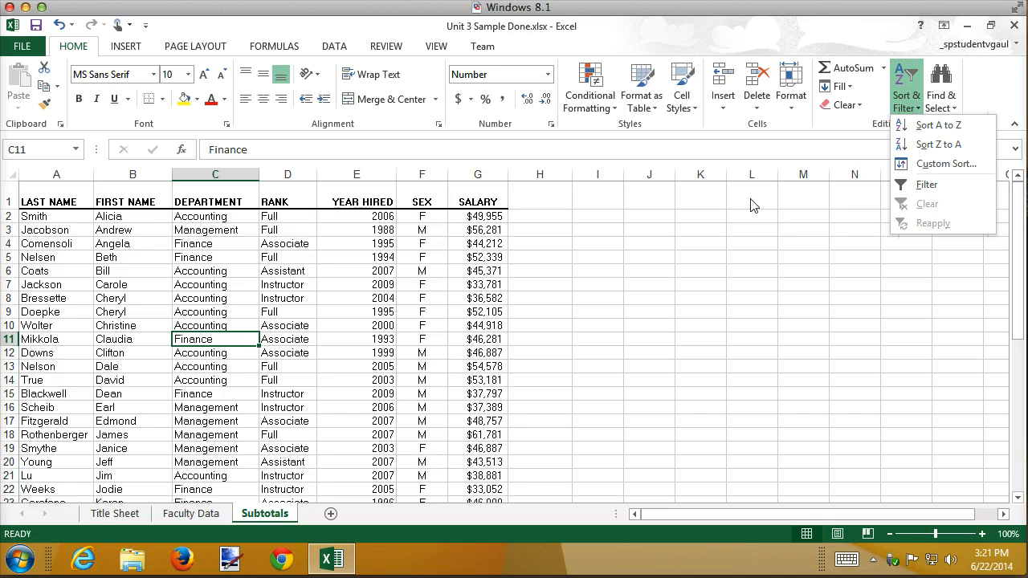
click(934, 165)
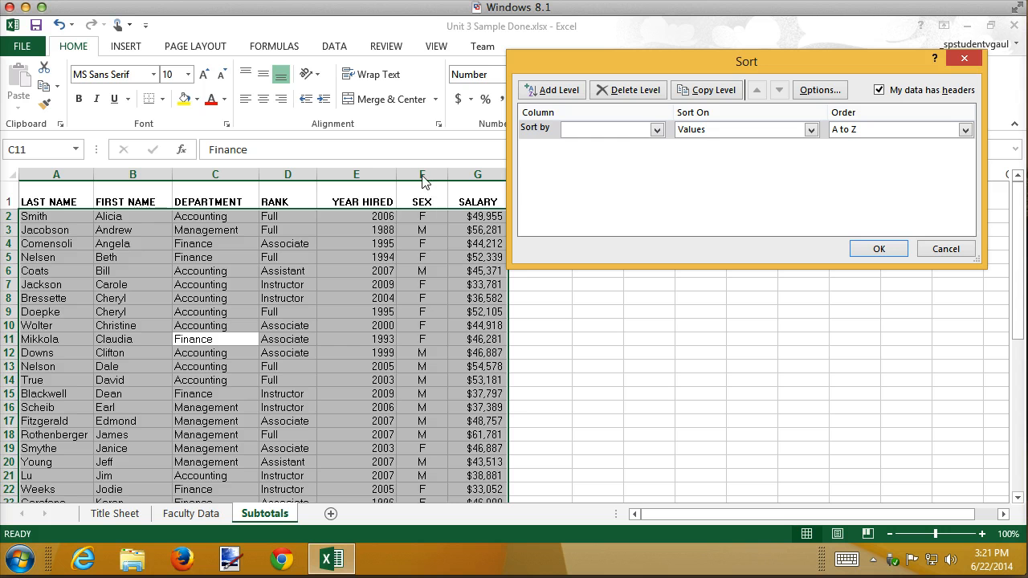
click(657, 131)
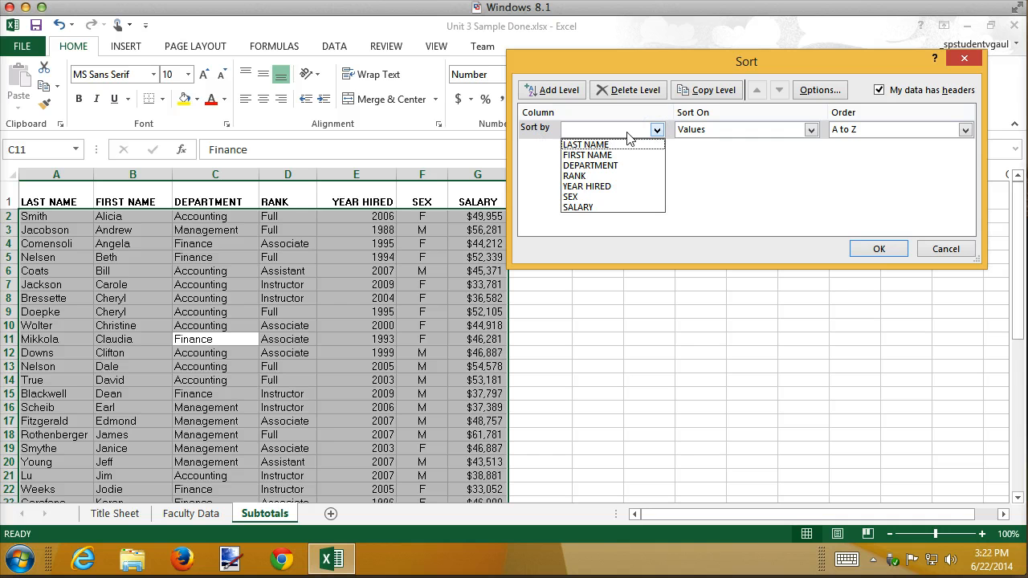
click(619, 166)
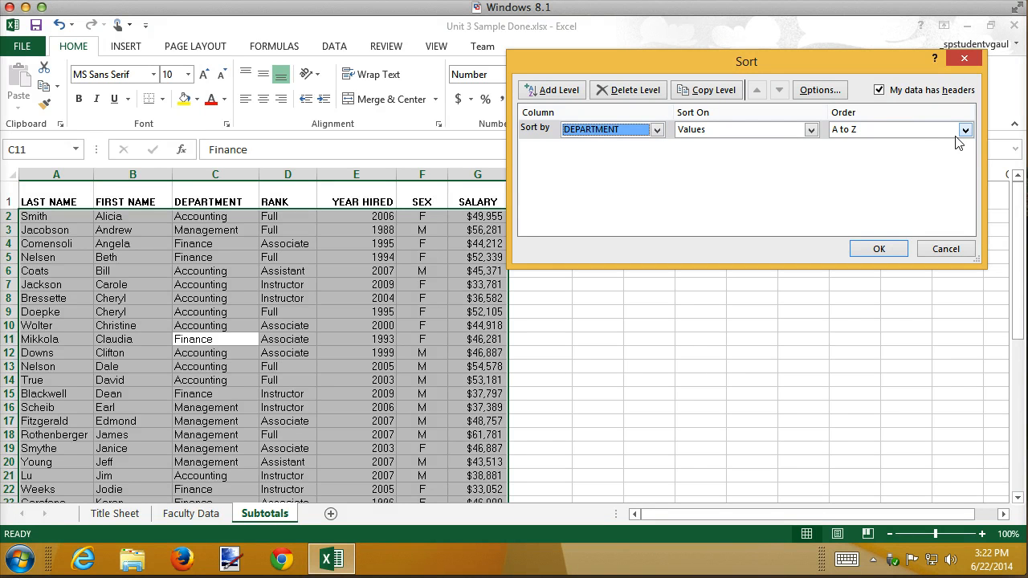
click(566, 93)
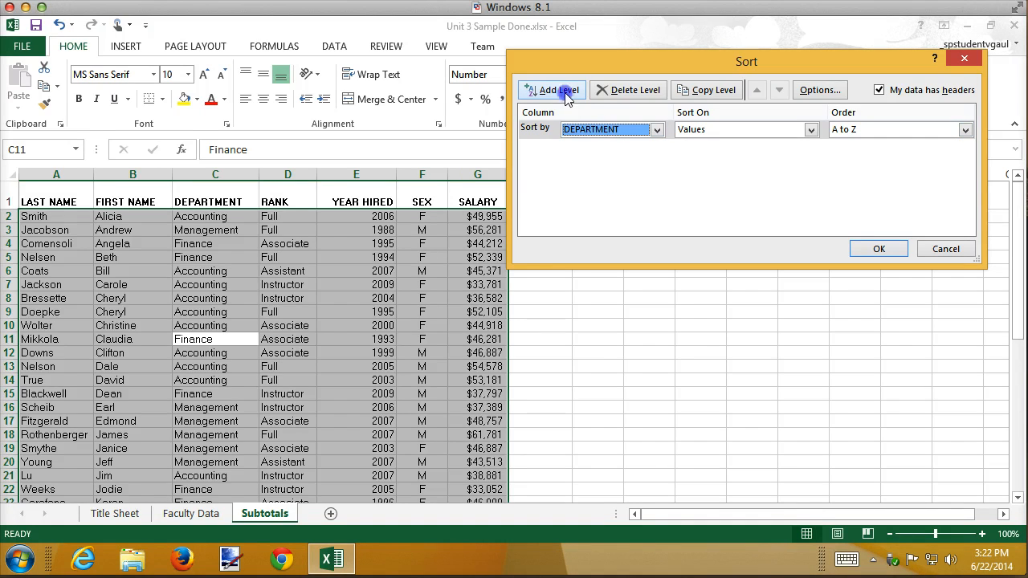
click(658, 149)
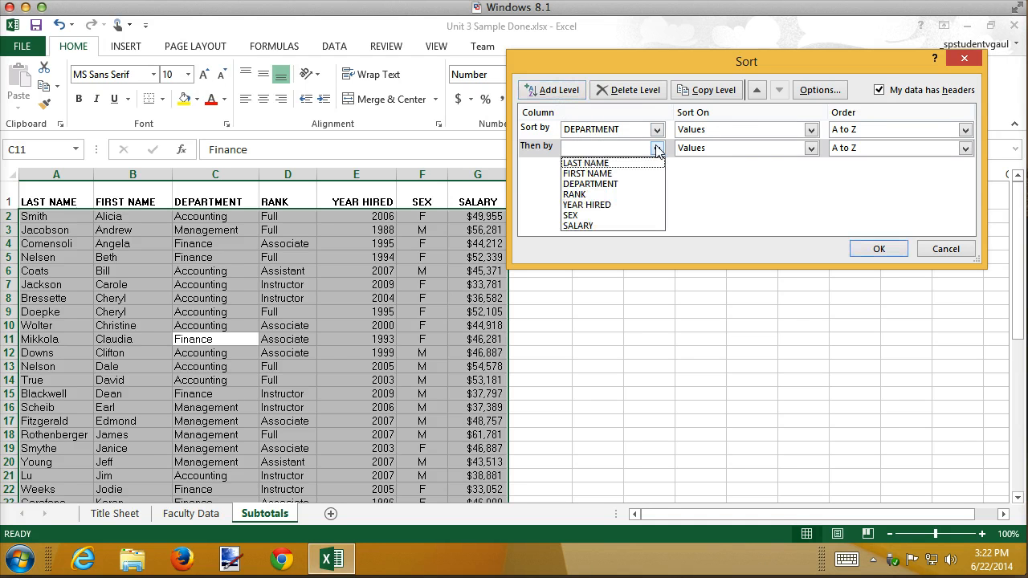
click(613, 196)
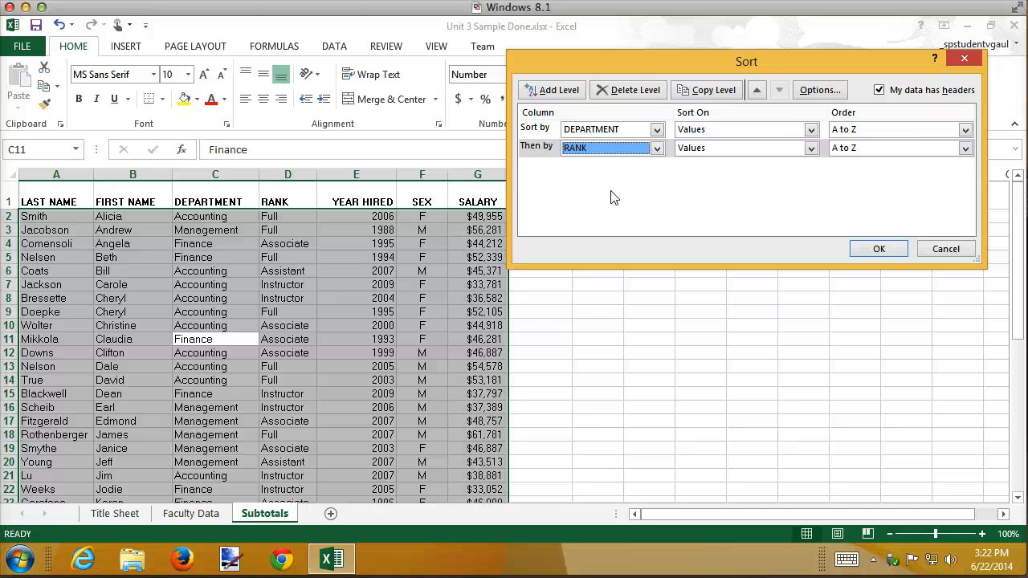
Step: Create the custom list Instructor, Assistant, Associate, Full and use it as the sort order for RANK
click(967, 149)
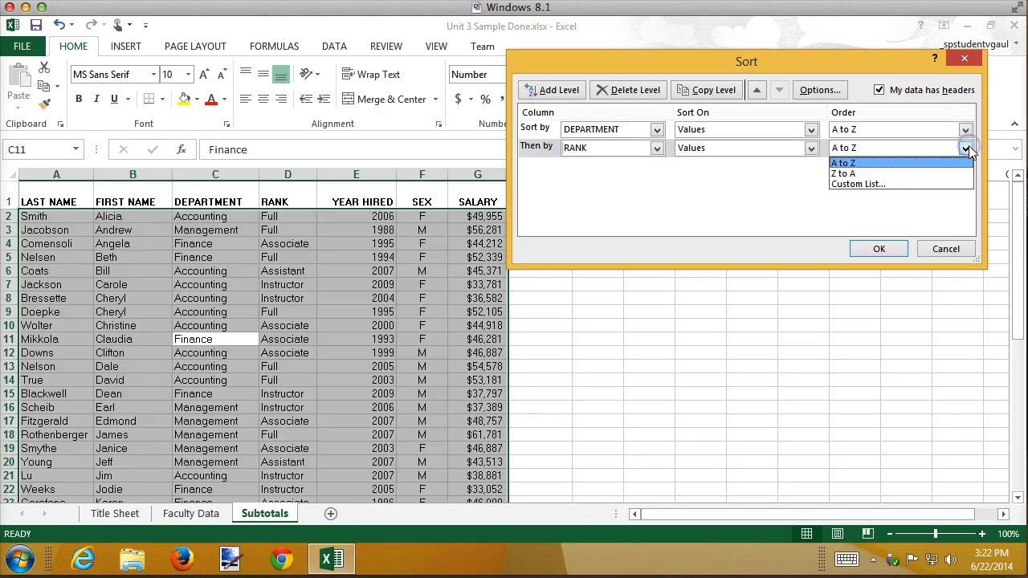
click(872, 185)
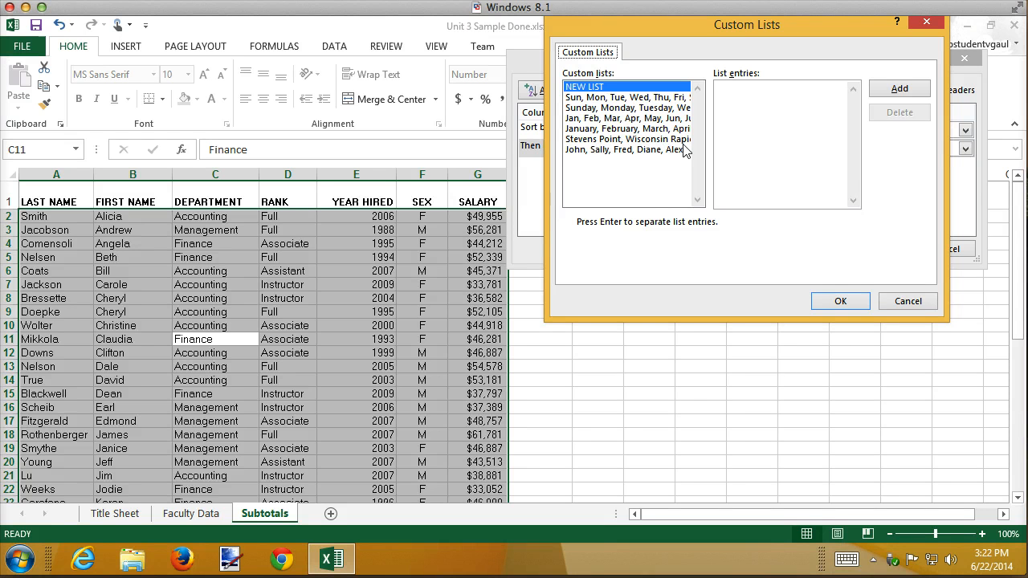
click(746, 101)
text(Instructor)
key(Return)
text(Assistant)
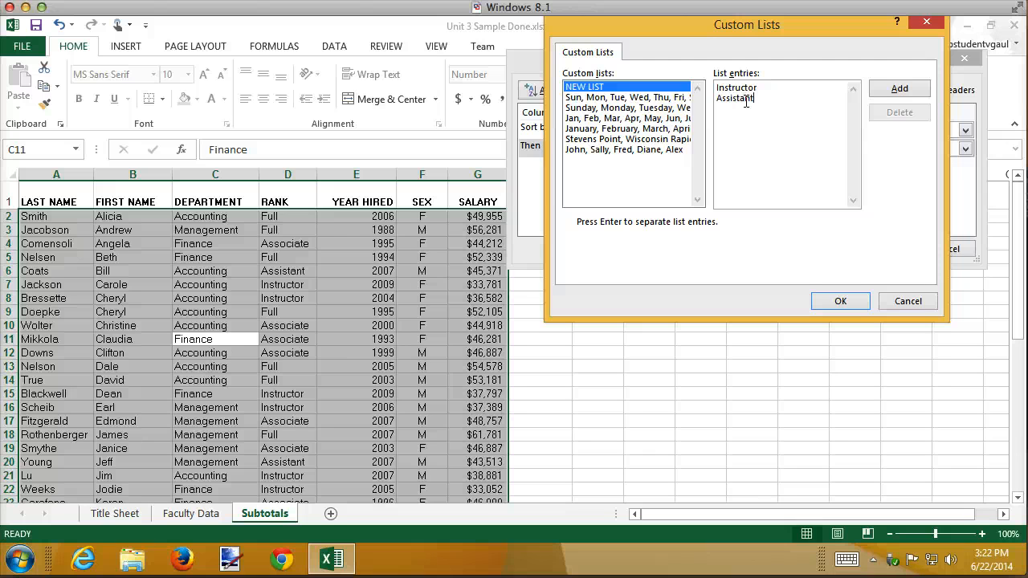
key(Return)
text(Associate )
text(Full)
click(909, 90)
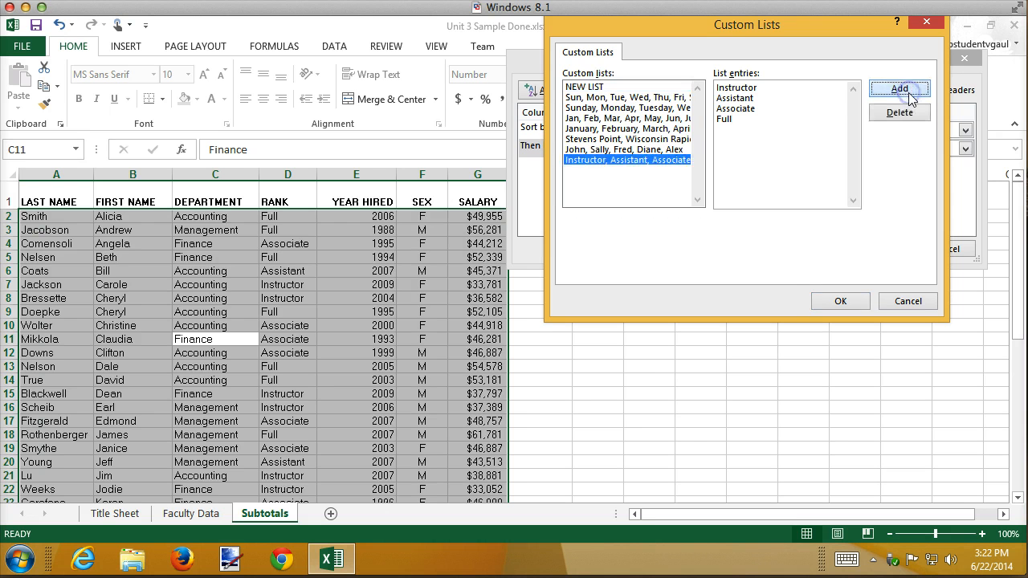
click(838, 302)
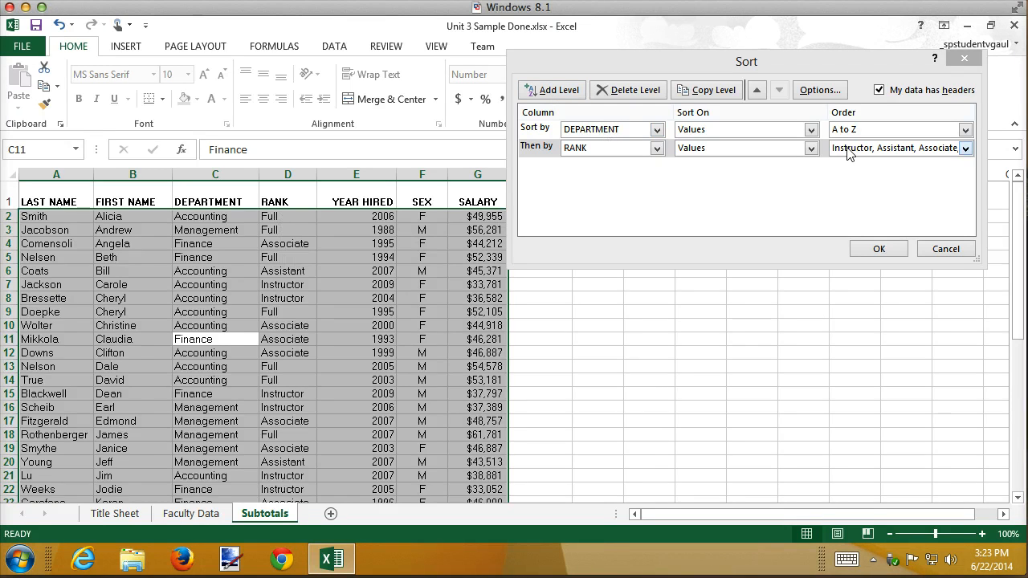
Step: Keep the Instructor-to-Full order for RANK, apply the two-level sort, and check the sorted rows
click(965, 149)
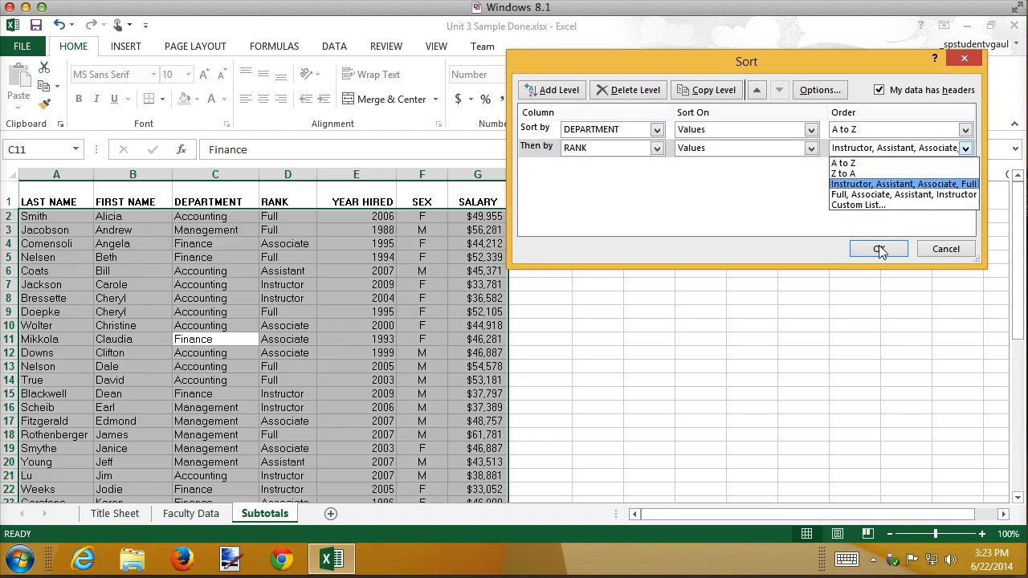
click(868, 147)
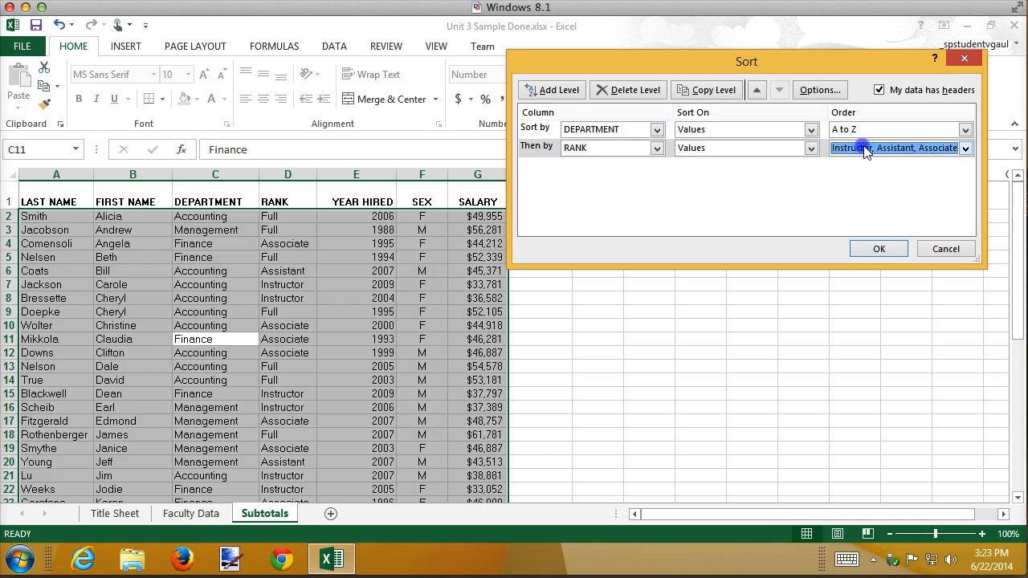
click(871, 245)
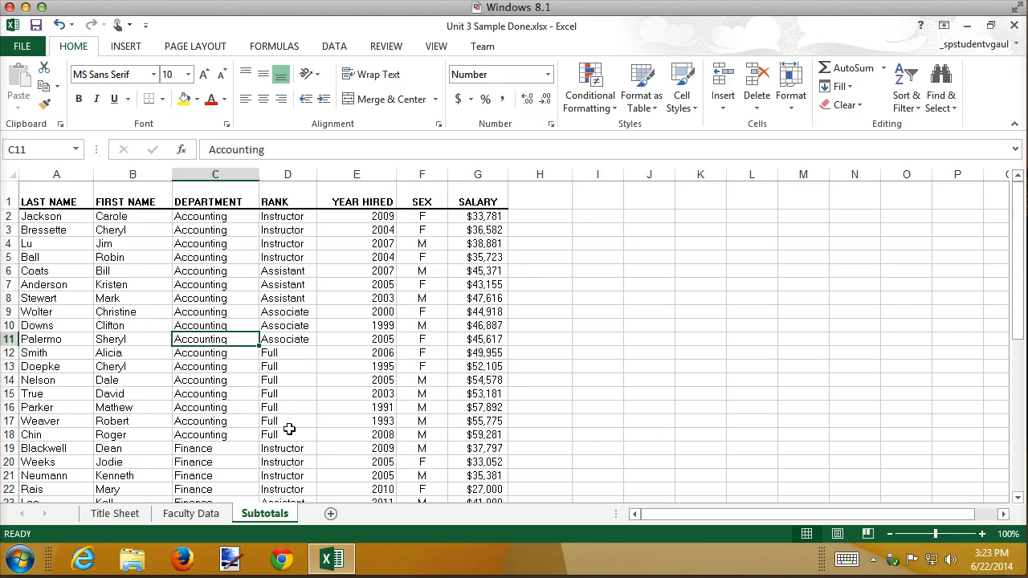
scroll(289, 430, down, 8)
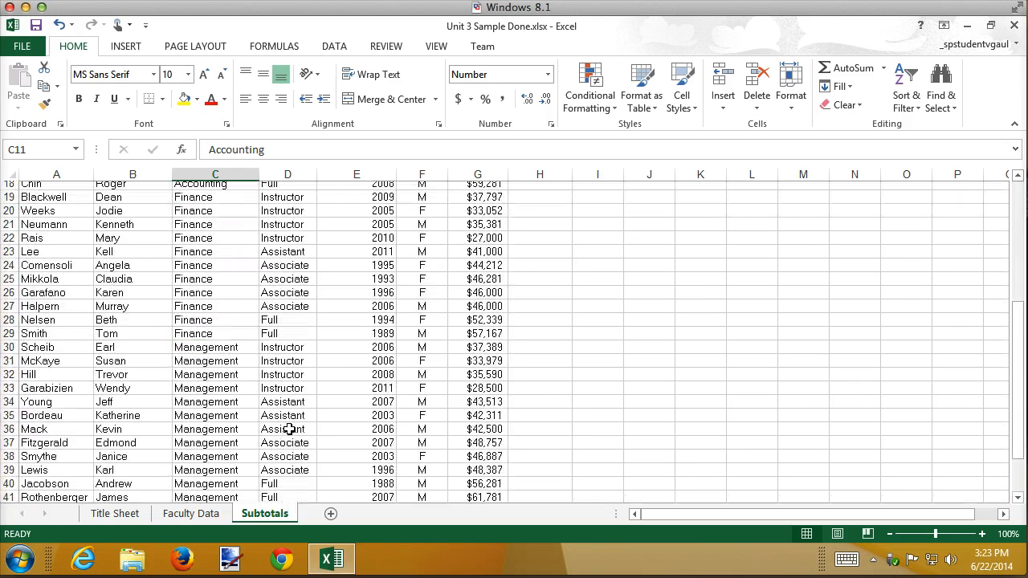
scroll(289, 430, up, 8)
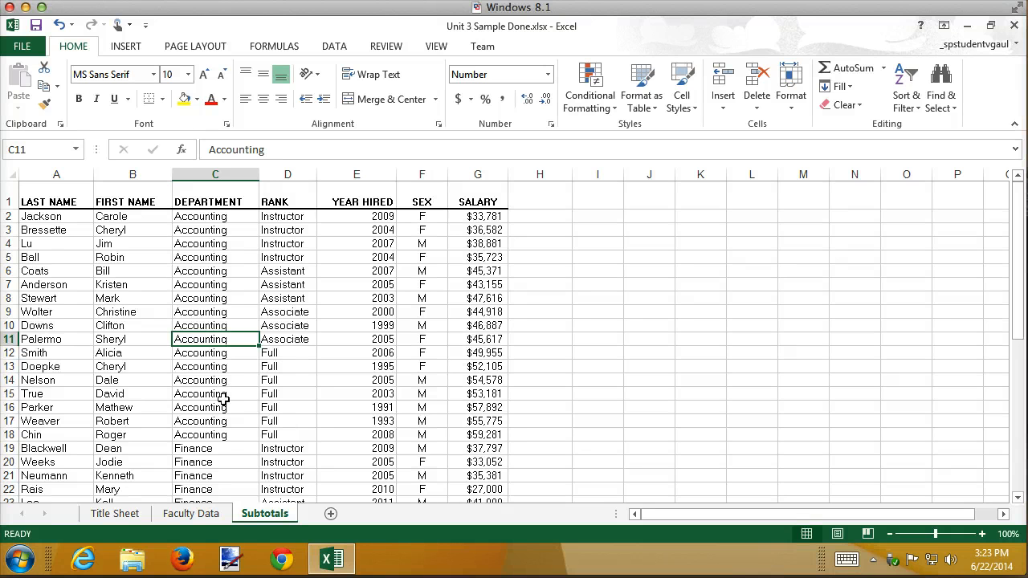
Step: Add subtotals that sum SALARY at each change in DEPARTMENT, and review the department and grand totals
click(332, 49)
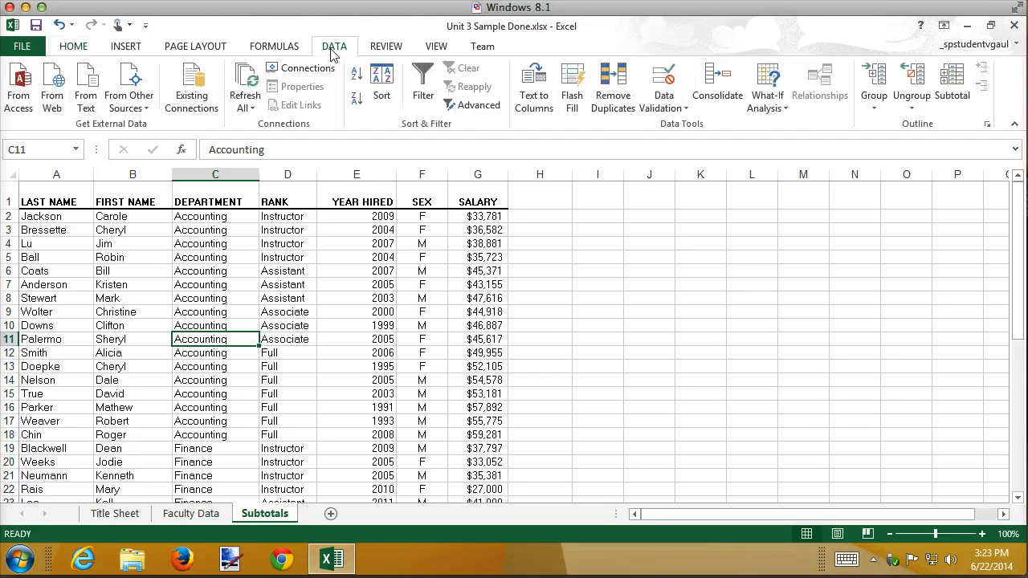
click(956, 79)
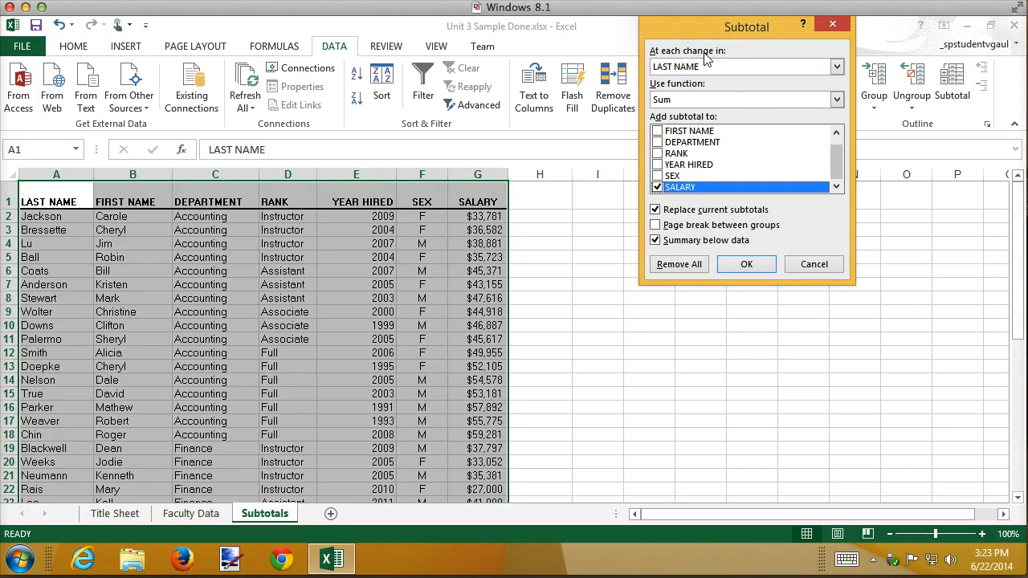
drag(736, 30, 514, 119)
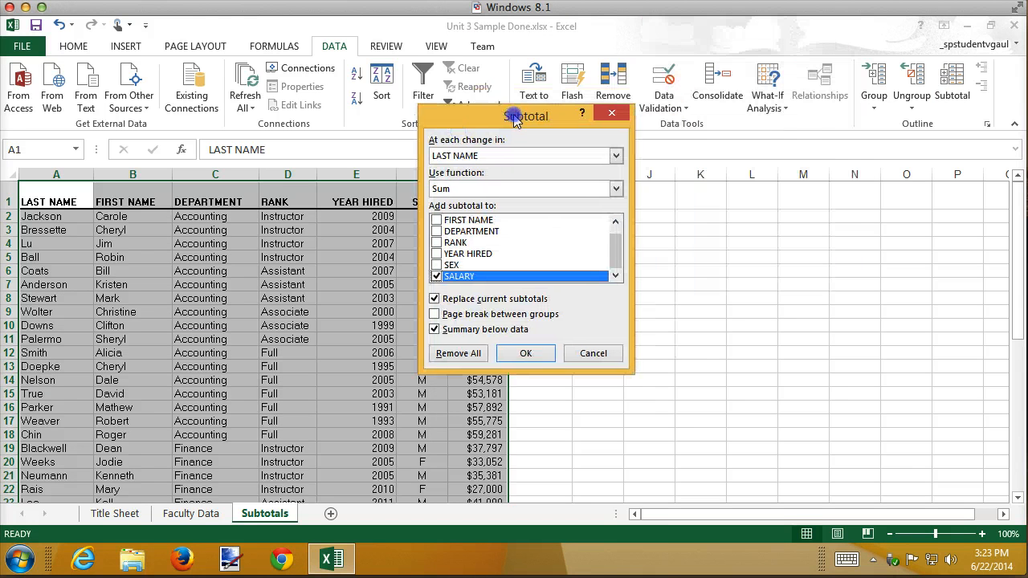
click(491, 158)
click(485, 189)
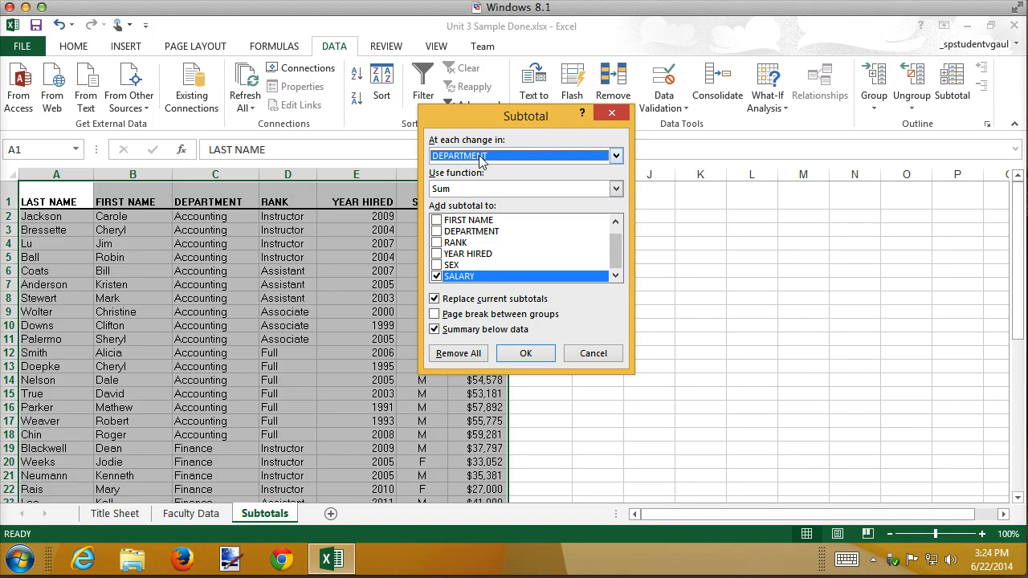
click(526, 352)
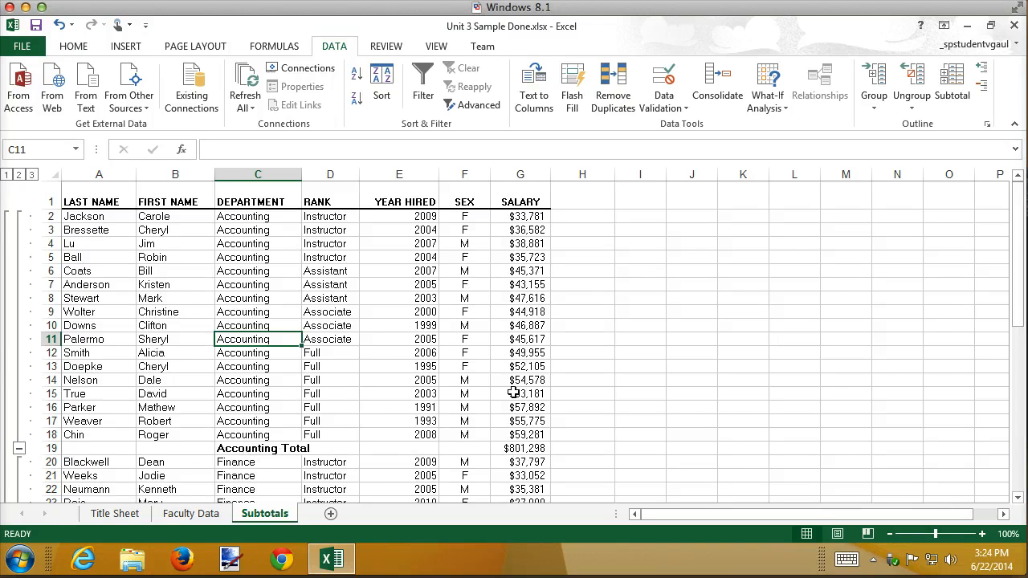
scroll(514, 392, down, 5)
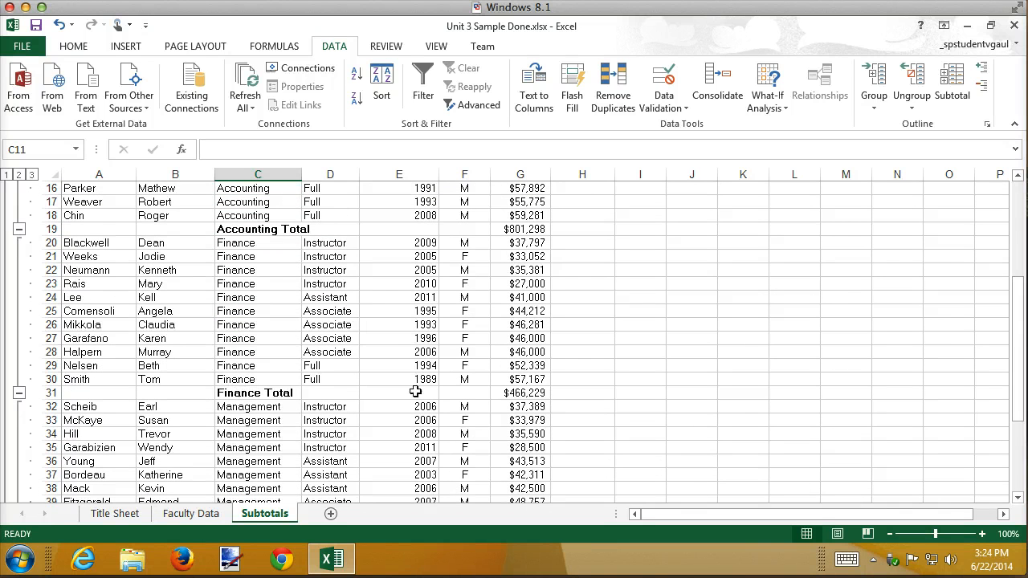
scroll(466, 394, down, 6)
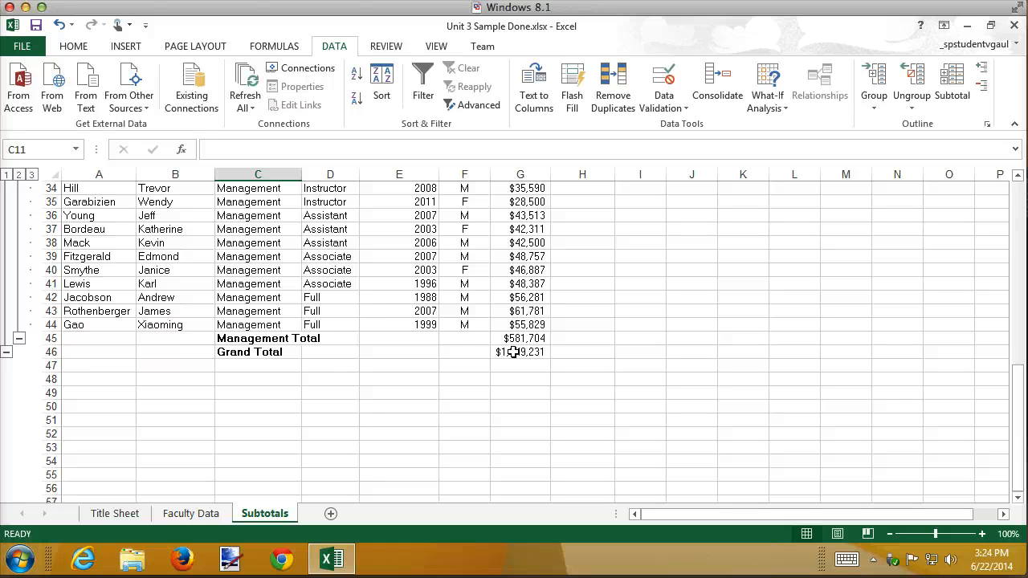
scroll(513, 352, up, 9)
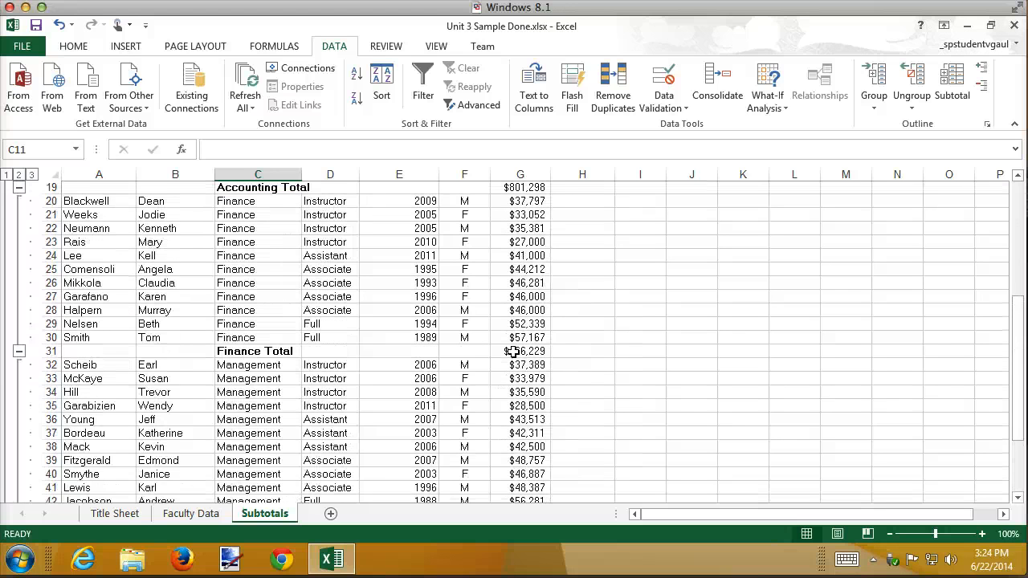
scroll(513, 352, up, 3)
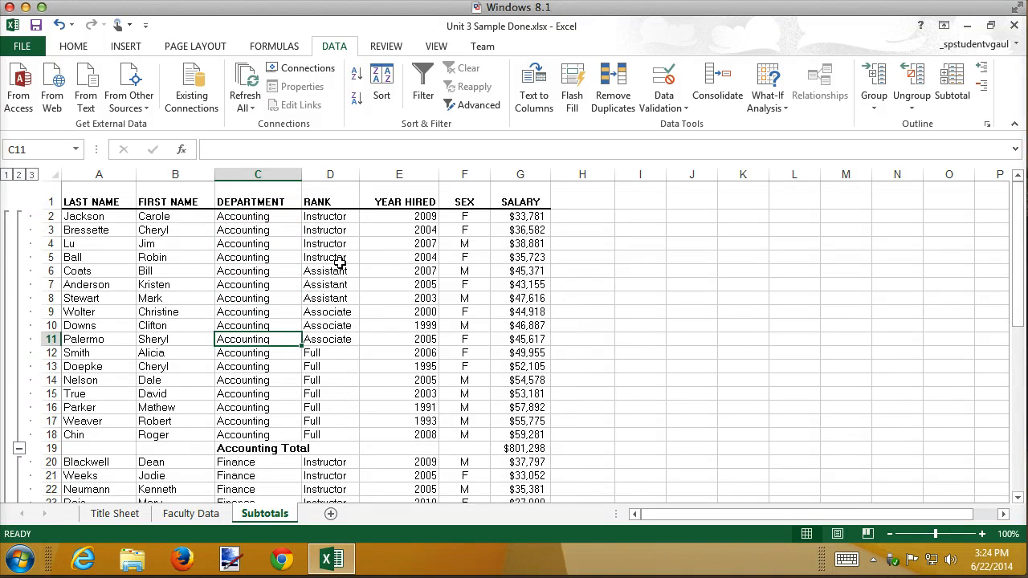
Step: Add second-level subtotals averaging SALARY at each change in RANK without replacing the current subtotals, and review the nested results
click(953, 93)
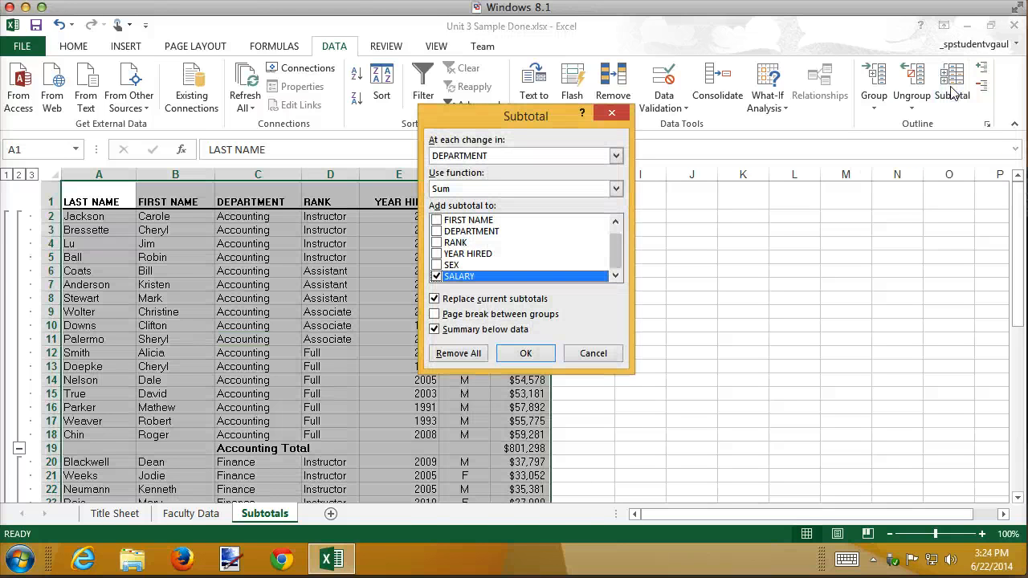
click(614, 156)
click(485, 197)
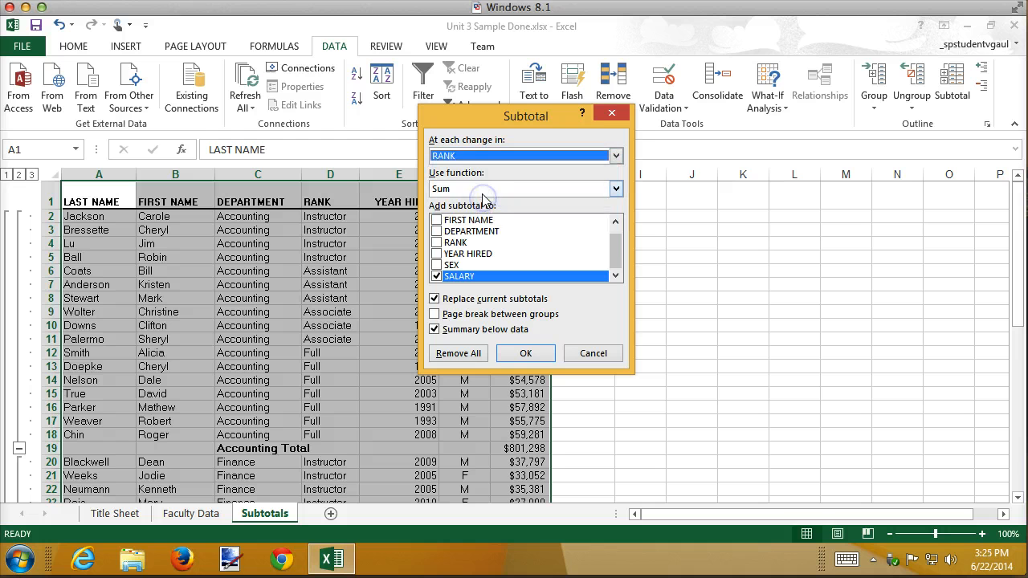
click(484, 194)
click(481, 224)
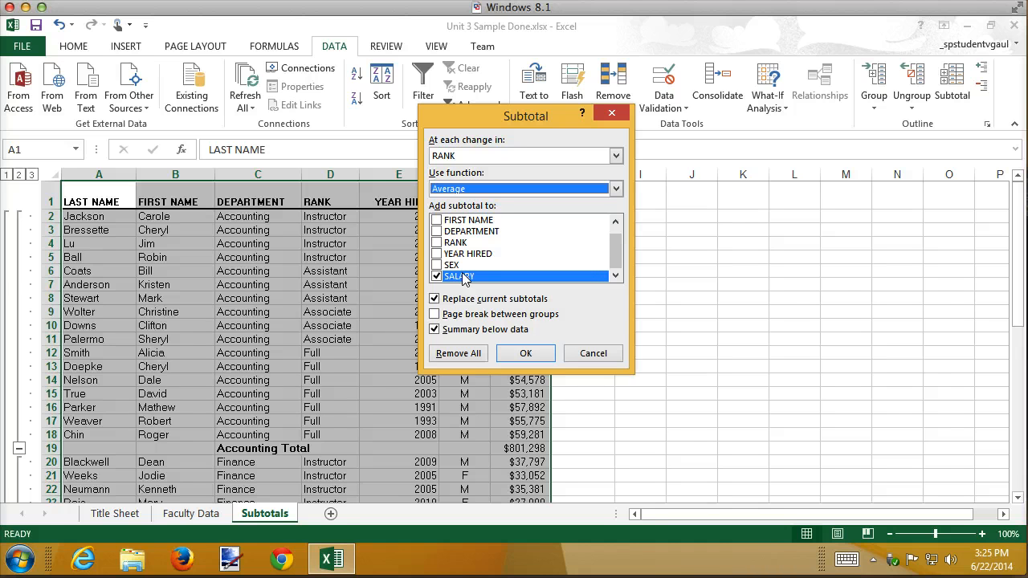
click(521, 300)
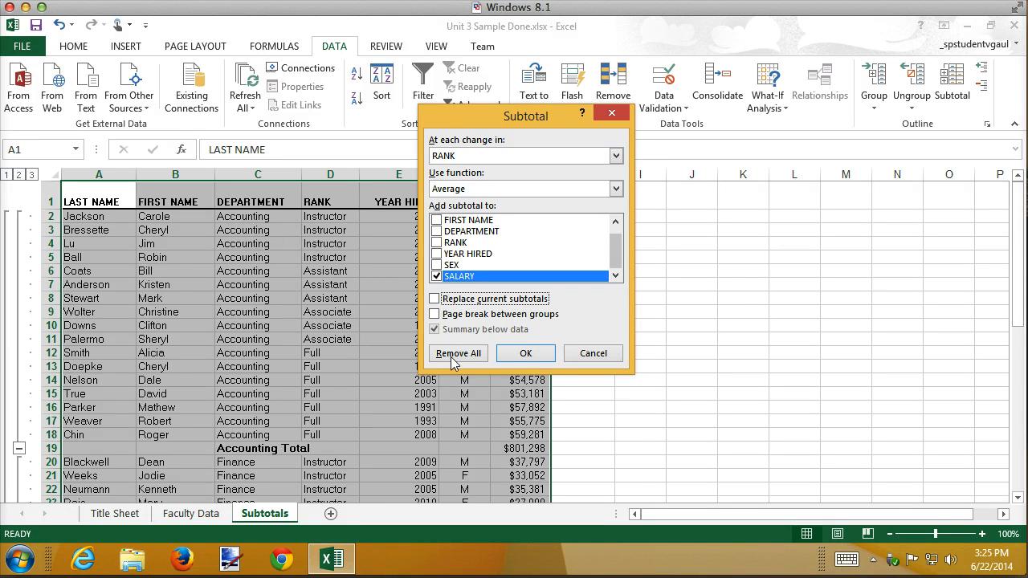
click(526, 353)
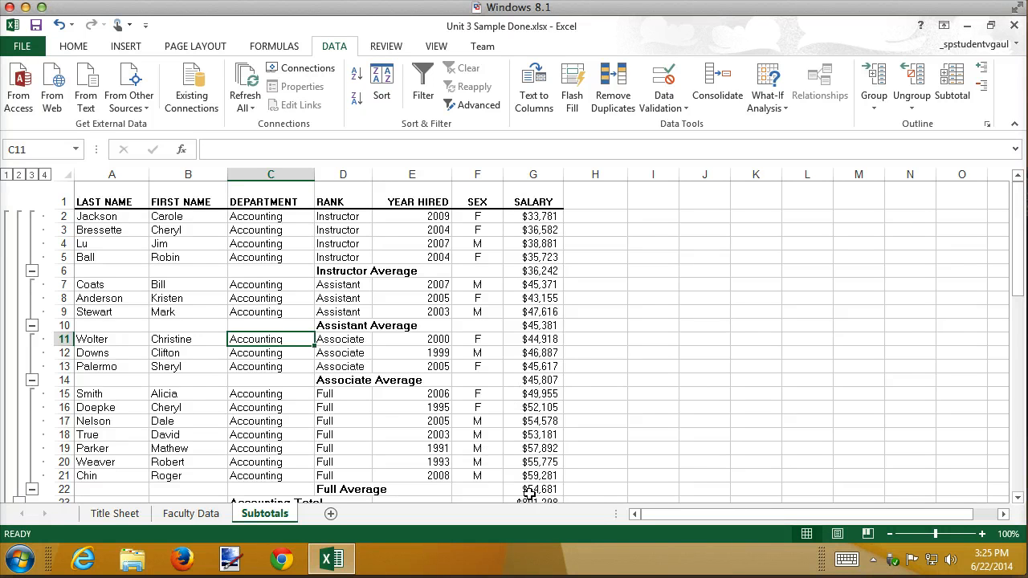
click(592, 491)
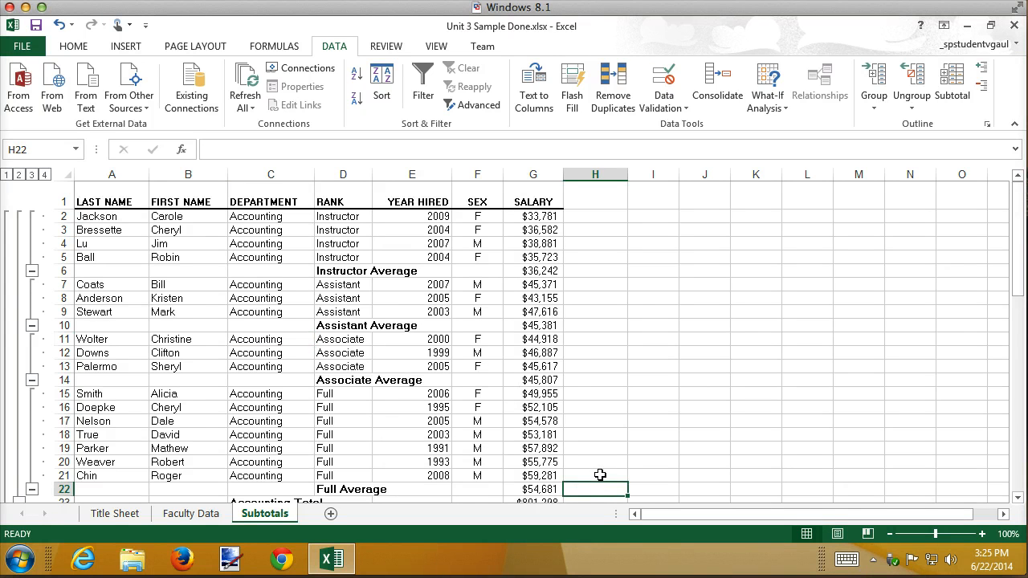
scroll(600, 474, down, 4)
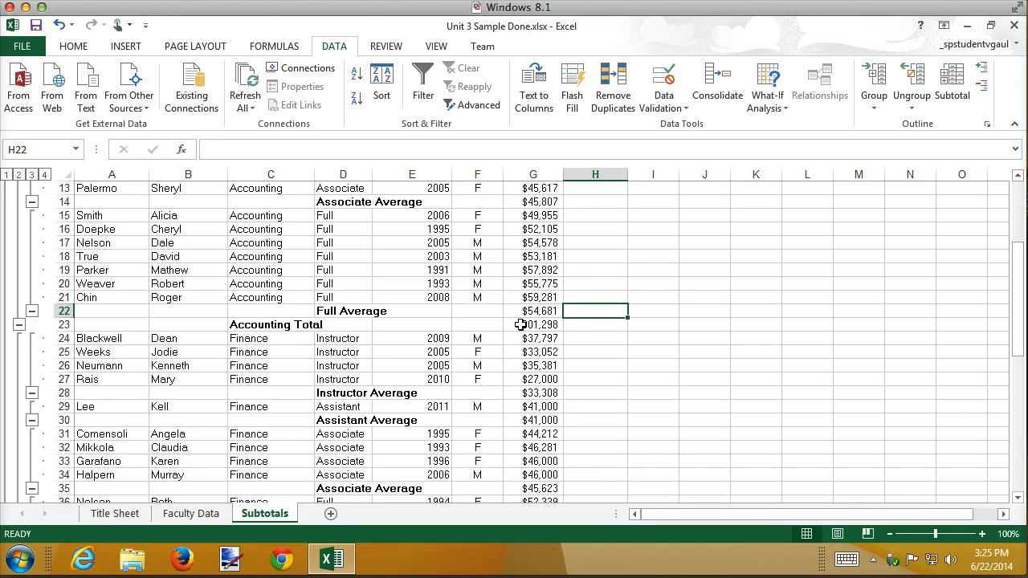
scroll(607, 352, down, 3)
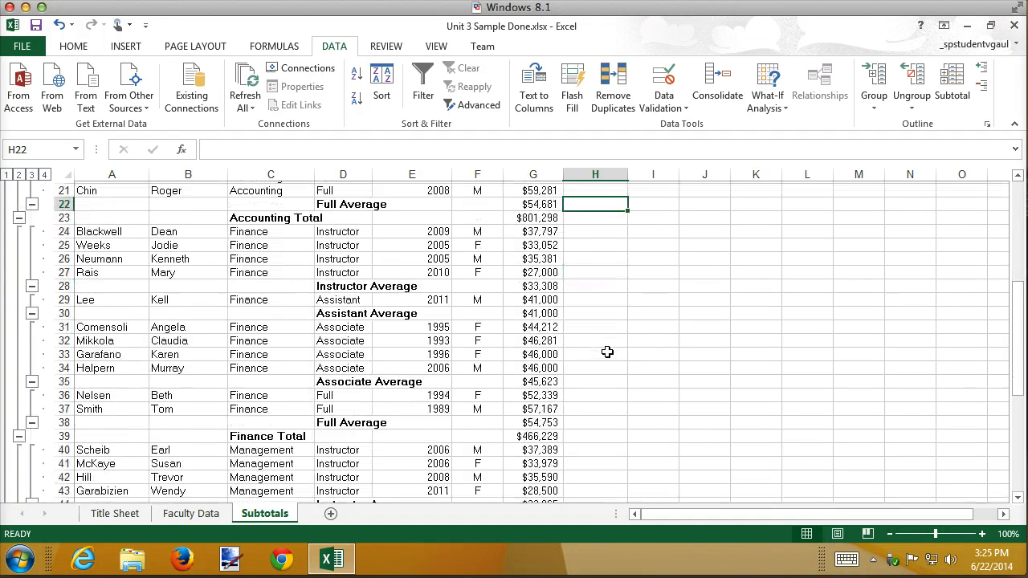
scroll(607, 352, down, 1)
scroll(607, 352, up, 8)
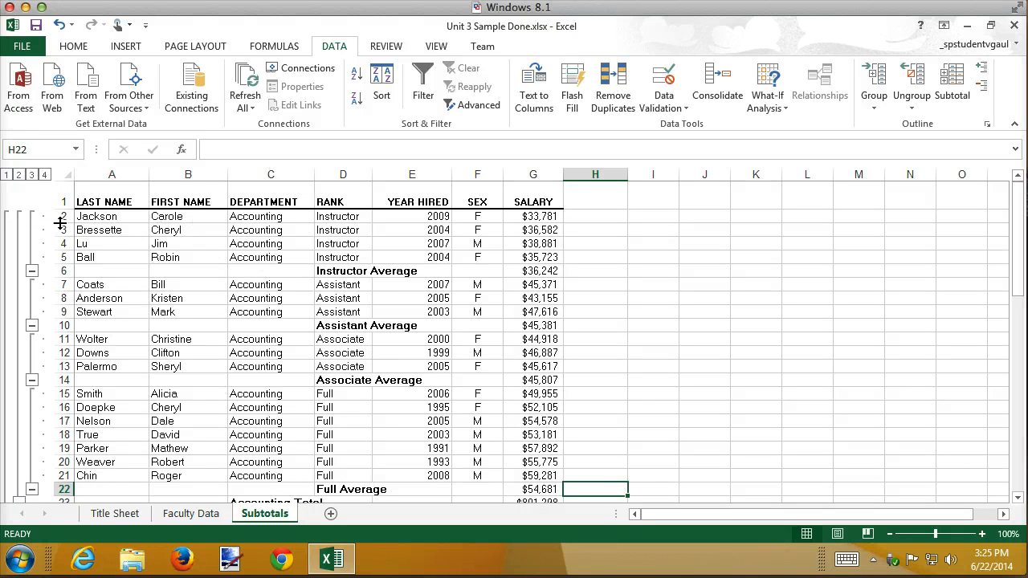
Step: Collapse the outline to department totals, and expand Finance to examine only its four rank averages before collapsing it again
click(19, 175)
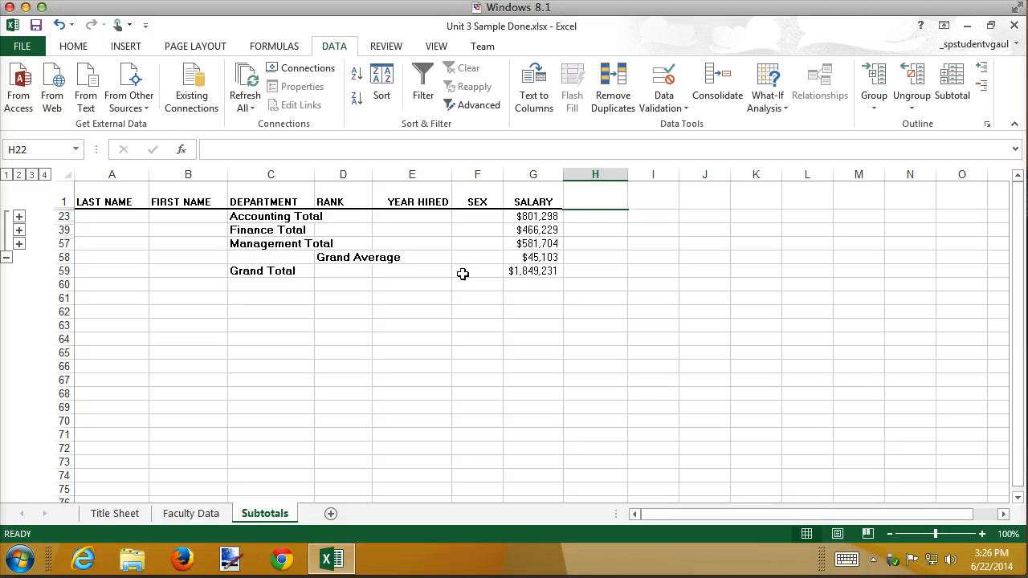
click(19, 231)
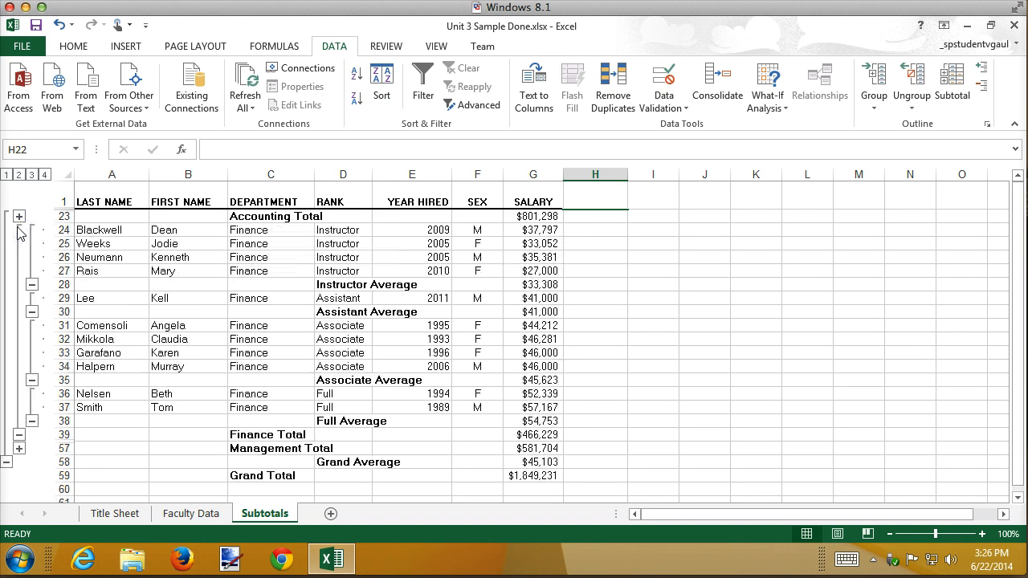
click(32, 284)
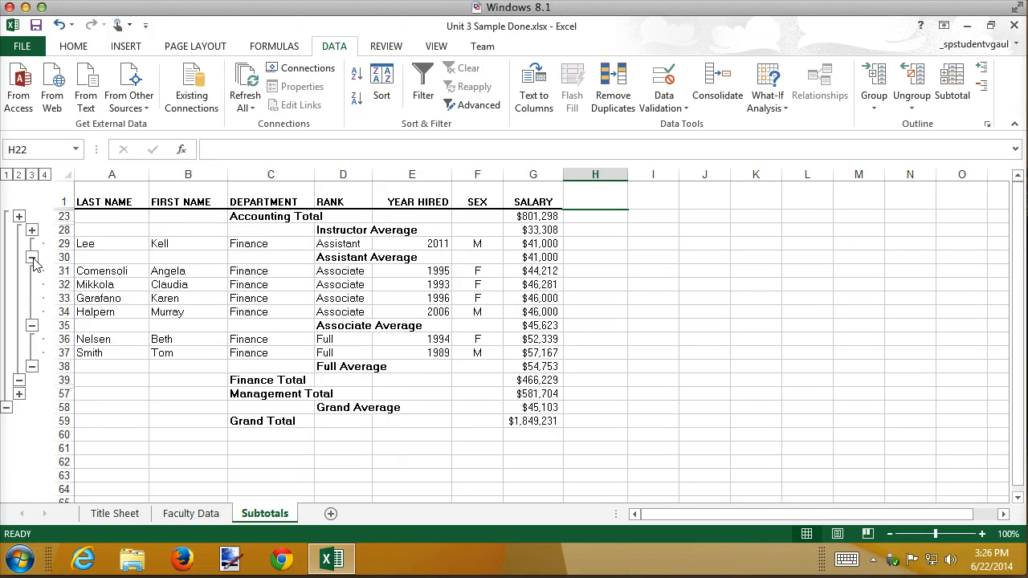
click(32, 258)
click(34, 314)
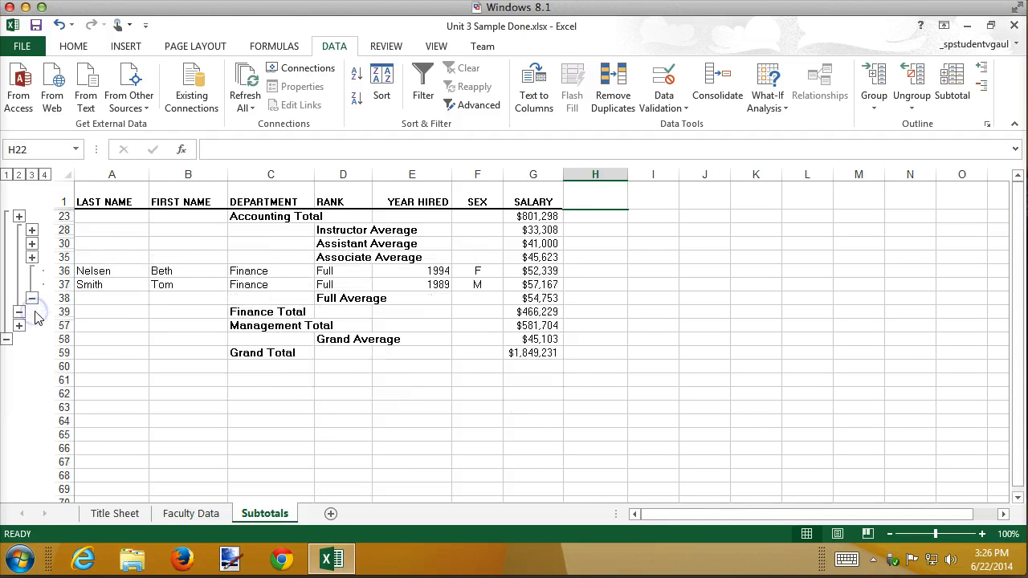
click(33, 300)
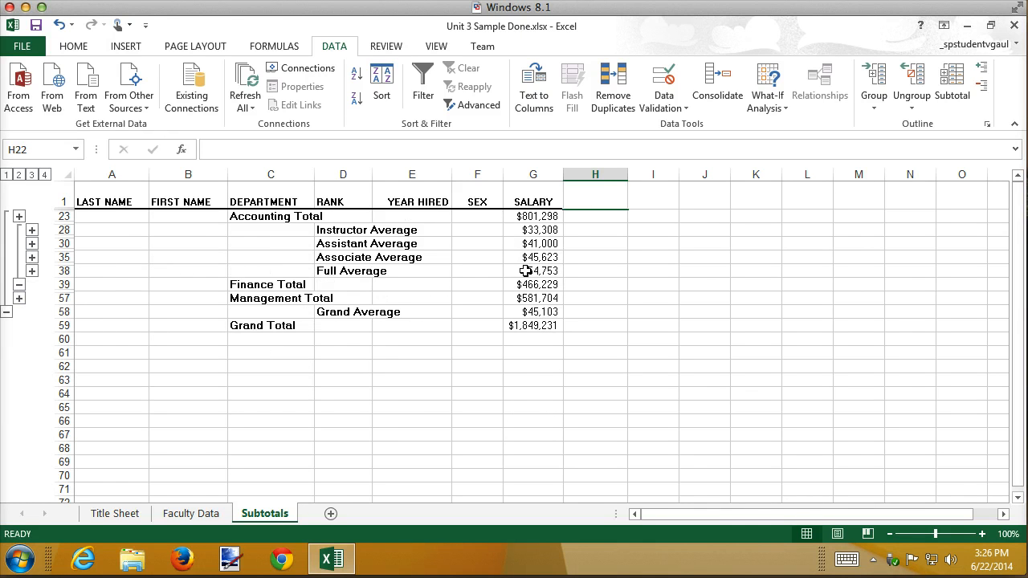
click(18, 287)
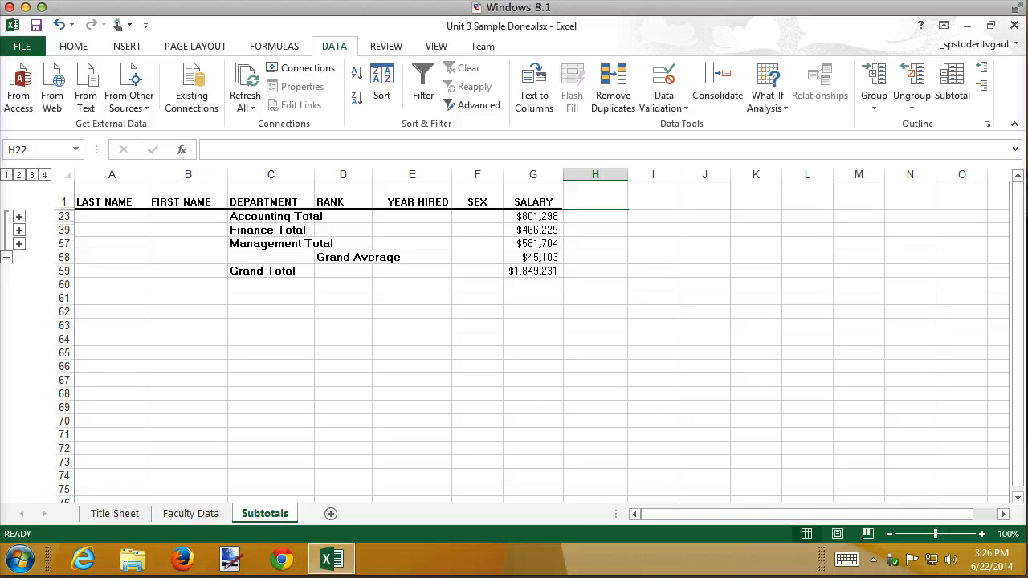
Step: Show the outline down to the rank averages for every department, and expand it to full detail to review all rows
click(32, 175)
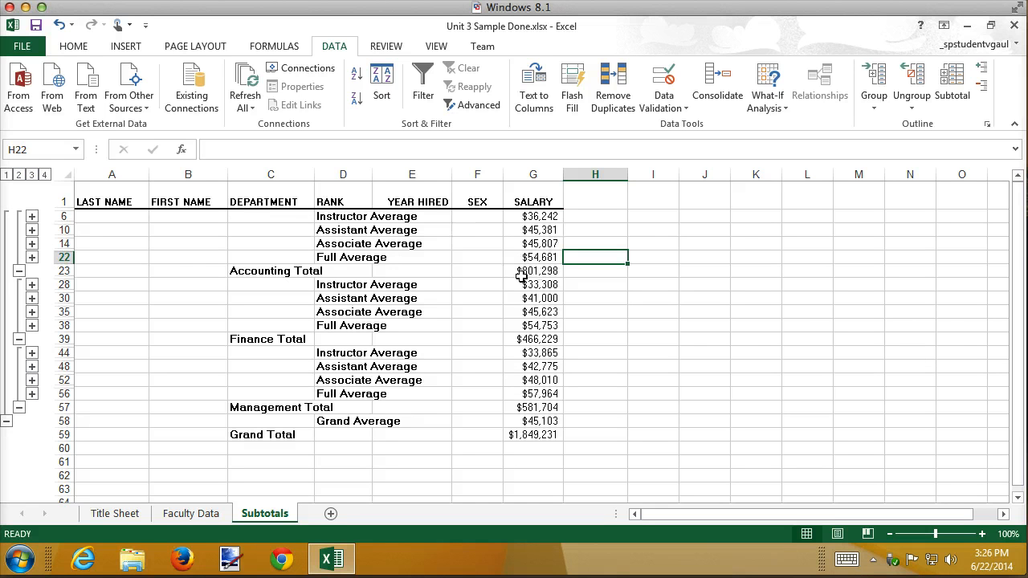
click(44, 174)
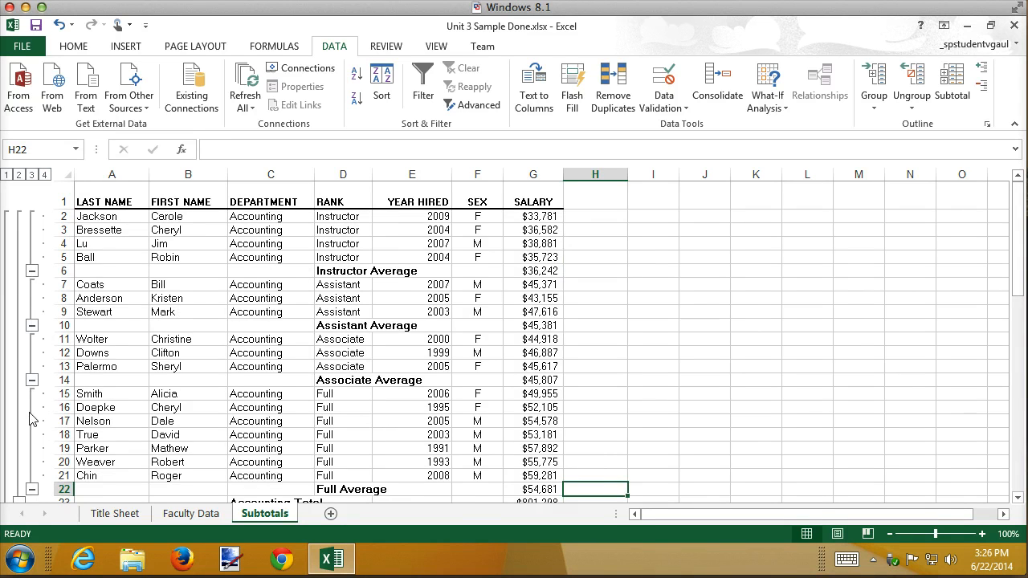
scroll(30, 409, down, 8)
scroll(31, 418, down, 1)
scroll(32, 420, up, 9)
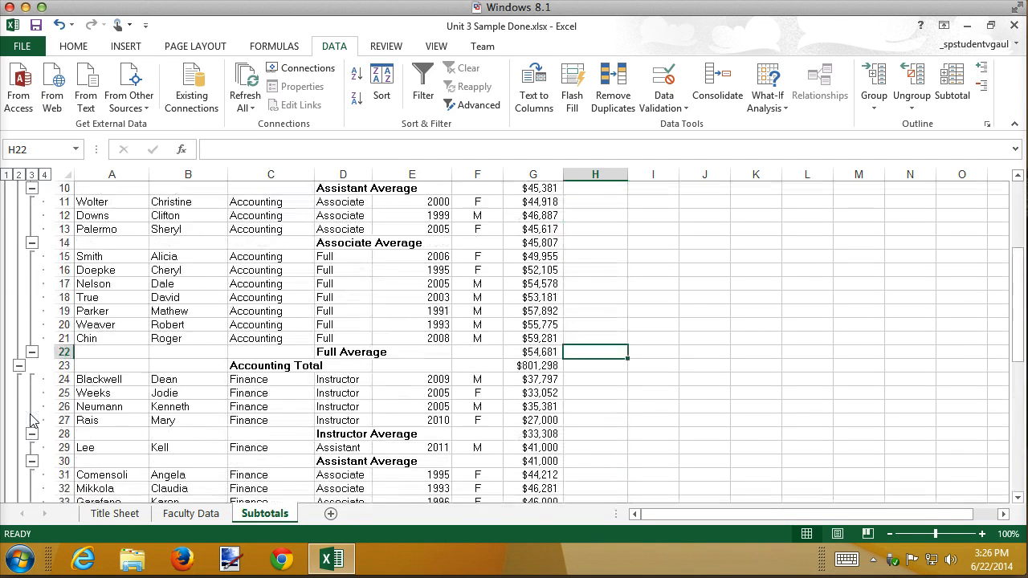